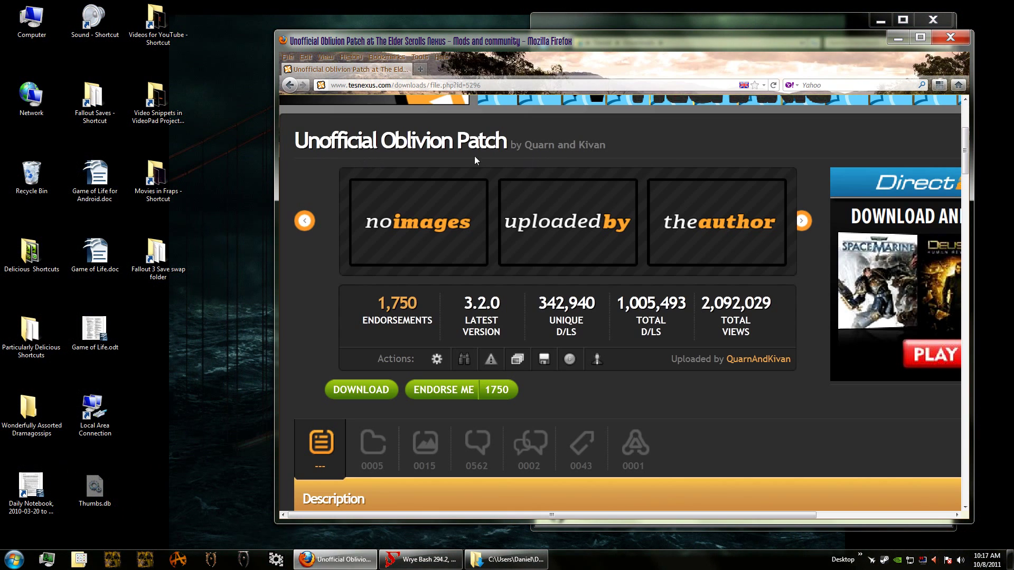
Step: Run Unofficial_Oblivion_Patch_v3_2_0_Installer_Version-5296.exe from the Downloads folder and continue to the license agreement page
{"action": "left_click", "coordinate": [648, 22]}
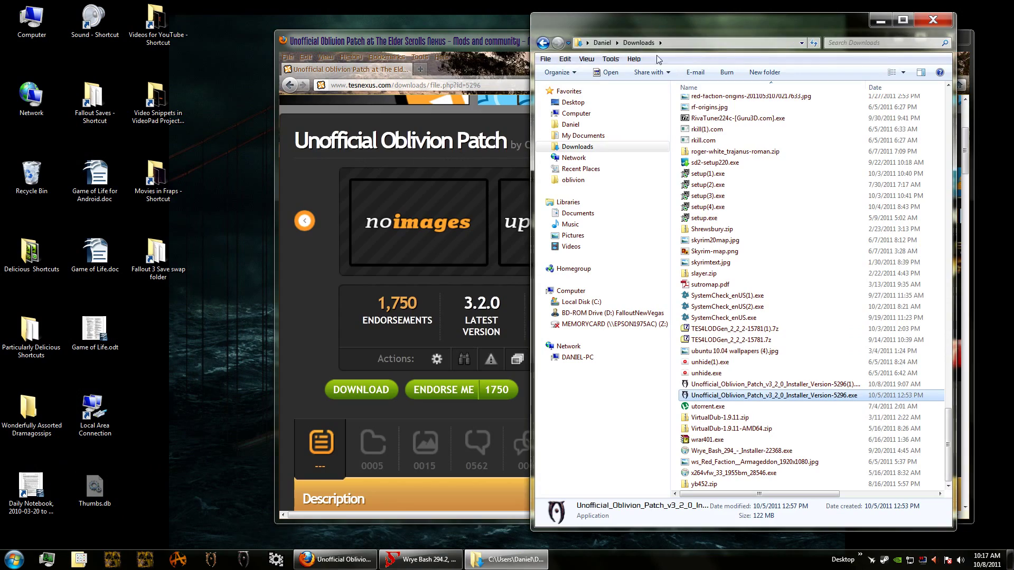
{"action": "scroll", "coordinate": [742, 126], "scroll_direction": "up", "scroll_amount": 3}
{"action": "scroll", "coordinate": [742, 127], "scroll_direction": "up", "scroll_amount": 2}
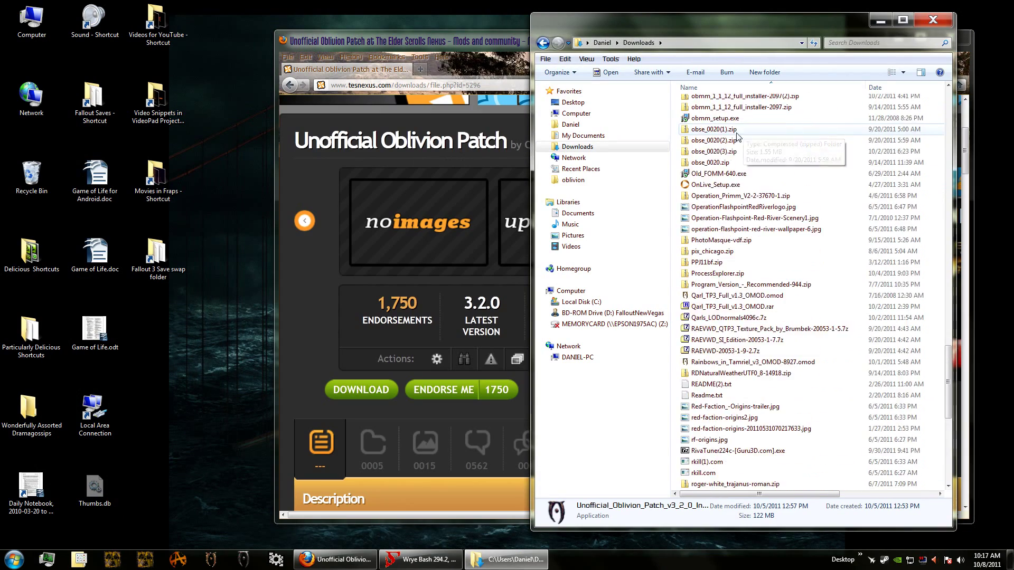
{"action": "scroll", "coordinate": [742, 247], "scroll_direction": "down", "scroll_amount": 6}
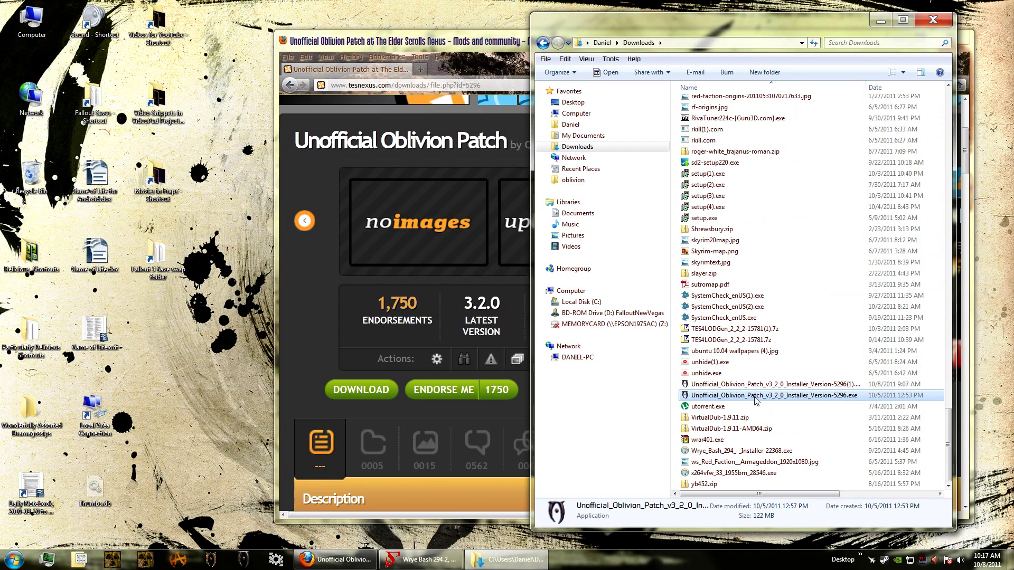
{"action": "double_click", "coordinate": [756, 397]}
{"action": "left_click", "coordinate": [566, 367]}
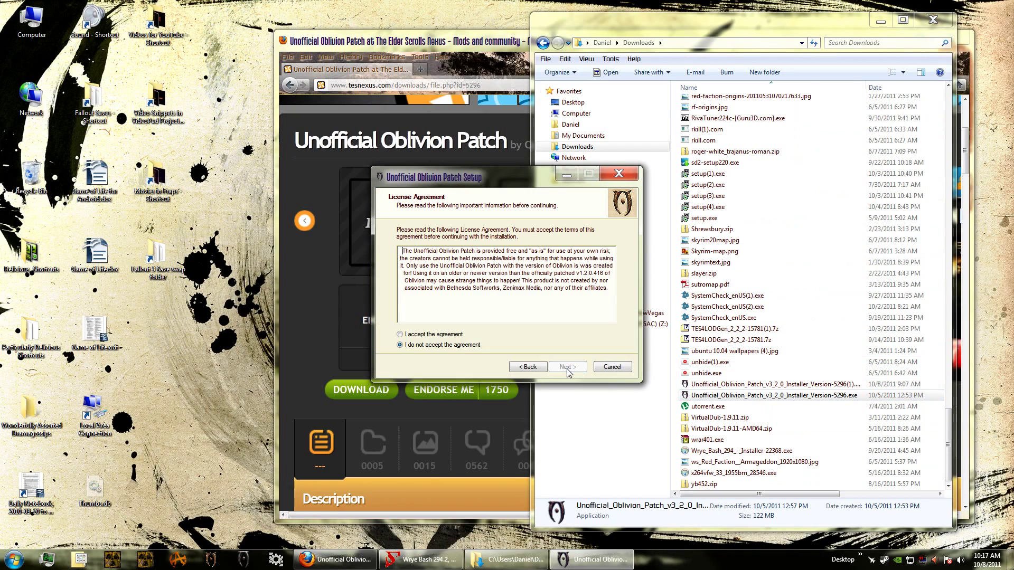
Step: Minimize the file and browser windows, and accept the Unofficial Oblivion Patch license agreement
{"action": "left_click", "coordinate": [881, 21]}
{"action": "left_click", "coordinate": [898, 40]}
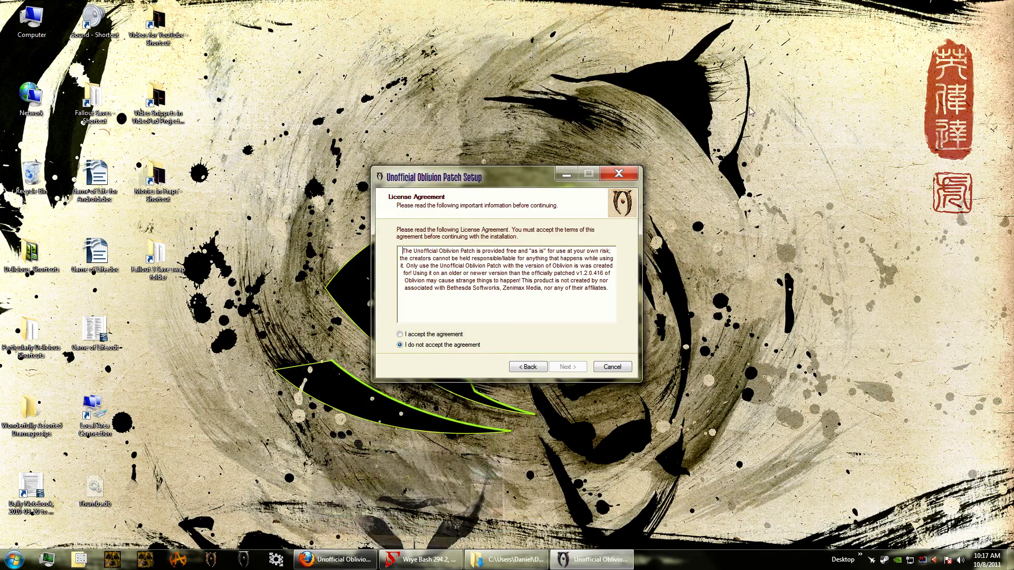
{"action": "left_click", "coordinate": [447, 336]}
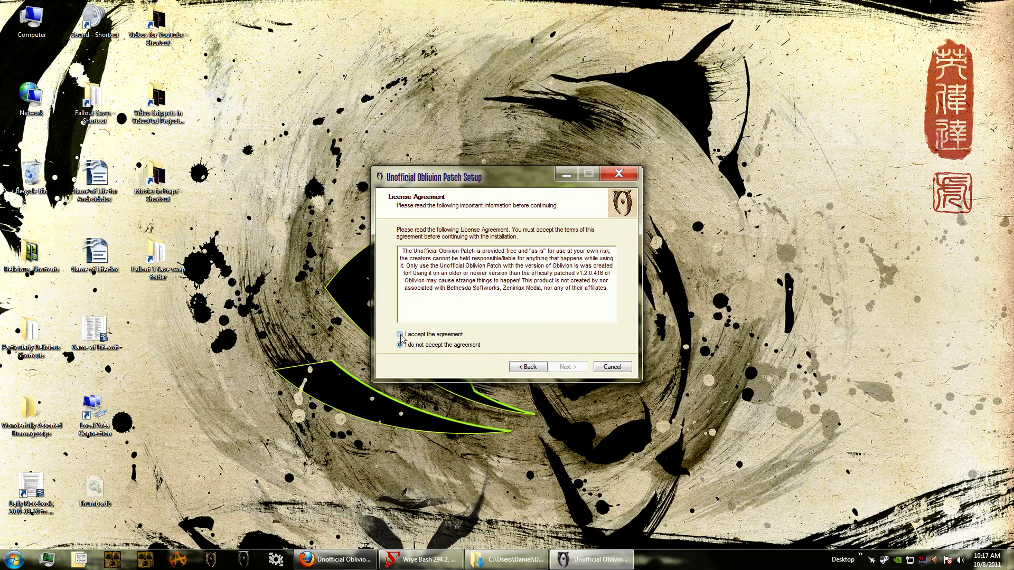
{"action": "left_click", "coordinate": [567, 367]}
{"action": "left_click", "coordinate": [568, 367]}
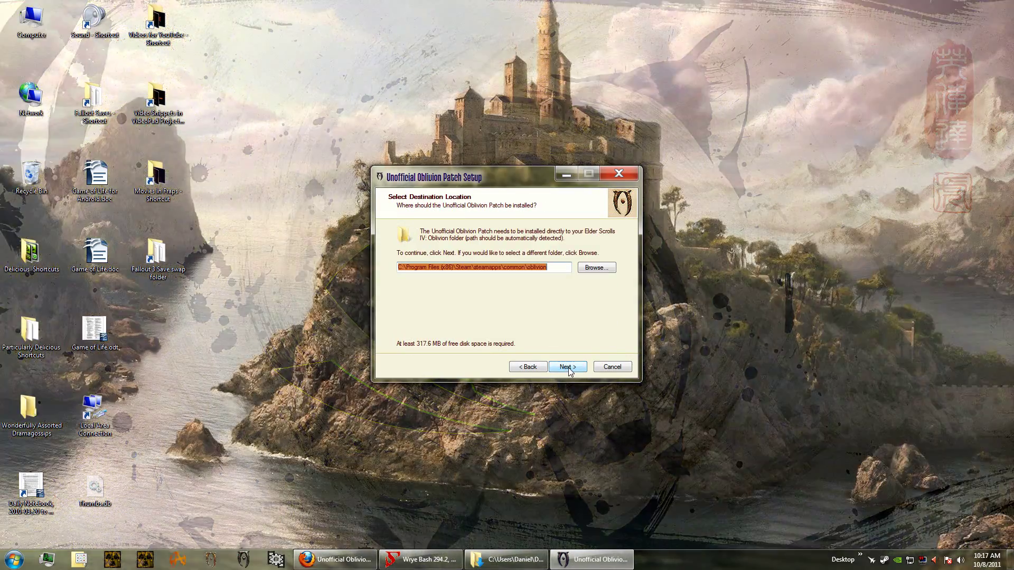
Step: Install the patch with the default destination, Start Menu folder and additional tasks, and finish the setup wizard
{"action": "left_click", "coordinate": [568, 367]}
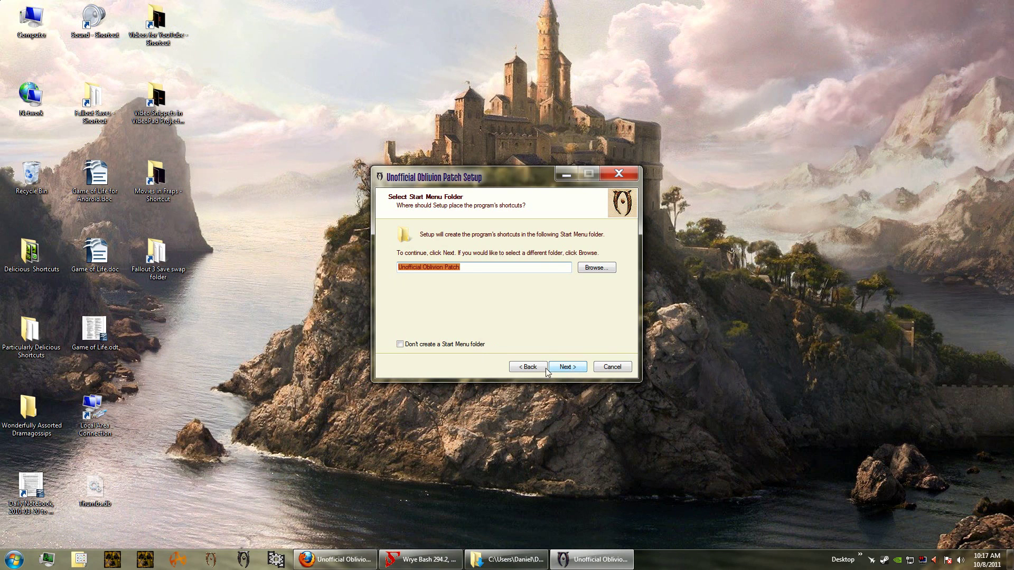
{"action": "left_click", "coordinate": [568, 367]}
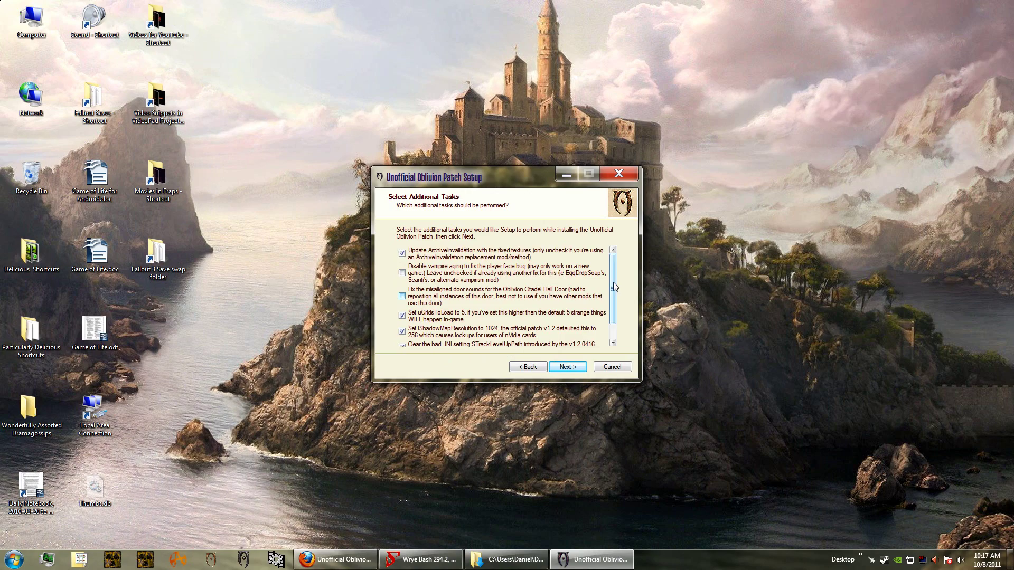
{"action": "scroll", "coordinate": [616, 286], "scroll_direction": "down", "scroll_amount": 1}
{"action": "scroll", "coordinate": [615, 287], "scroll_direction": "up", "scroll_amount": 1}
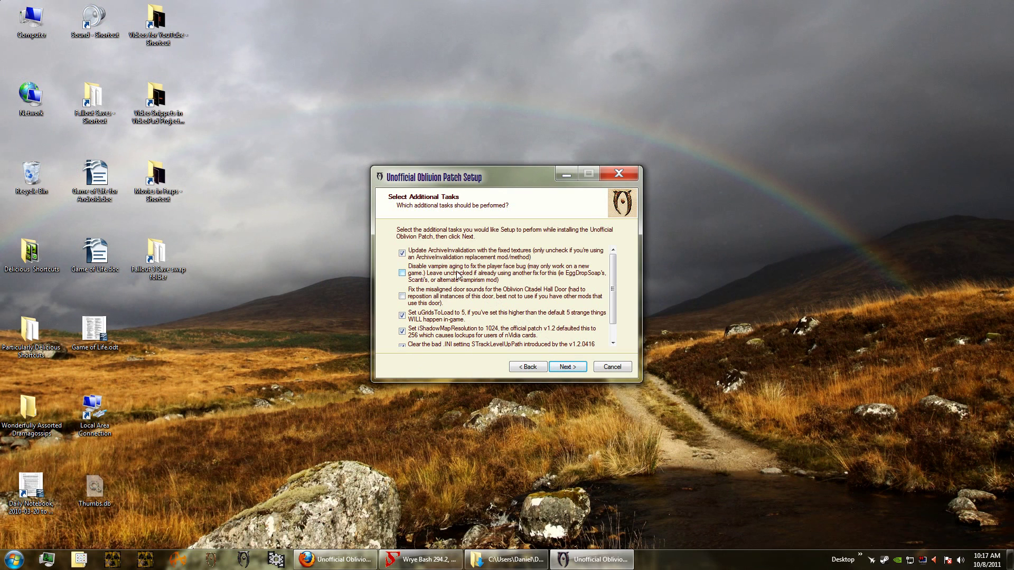
{"action": "left_click", "coordinate": [567, 368]}
{"action": "left_click", "coordinate": [575, 369]}
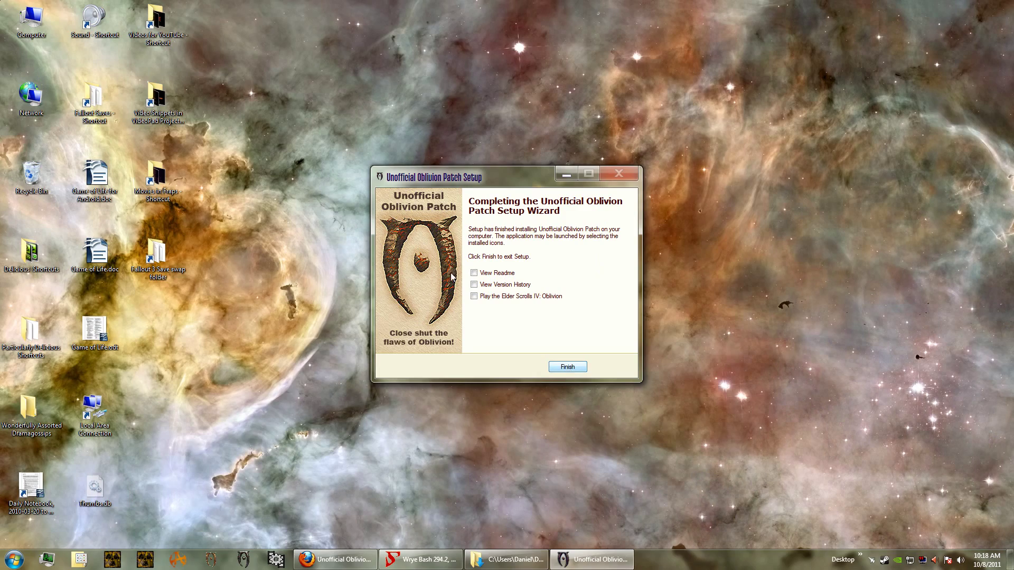
{"action": "left_click", "coordinate": [474, 273]}
{"action": "left_click", "coordinate": [566, 366]}
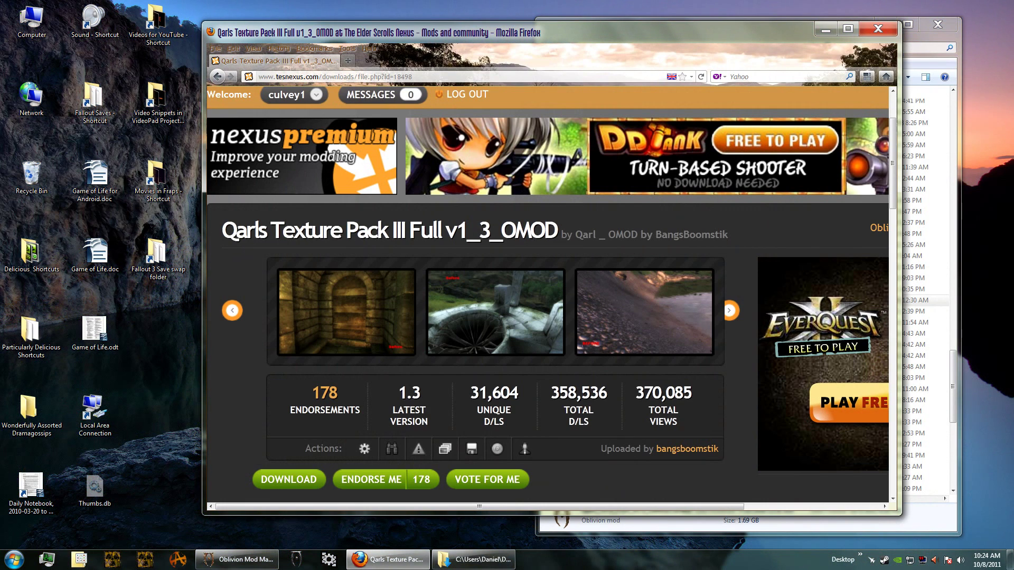
Step: Examine the Files and Mirrors sections of the Qarls Texture Pack III Full v1_3_OMOD page for the download options
{"action": "scroll", "coordinate": [521, 230], "scroll_direction": "down", "scroll_amount": 12}
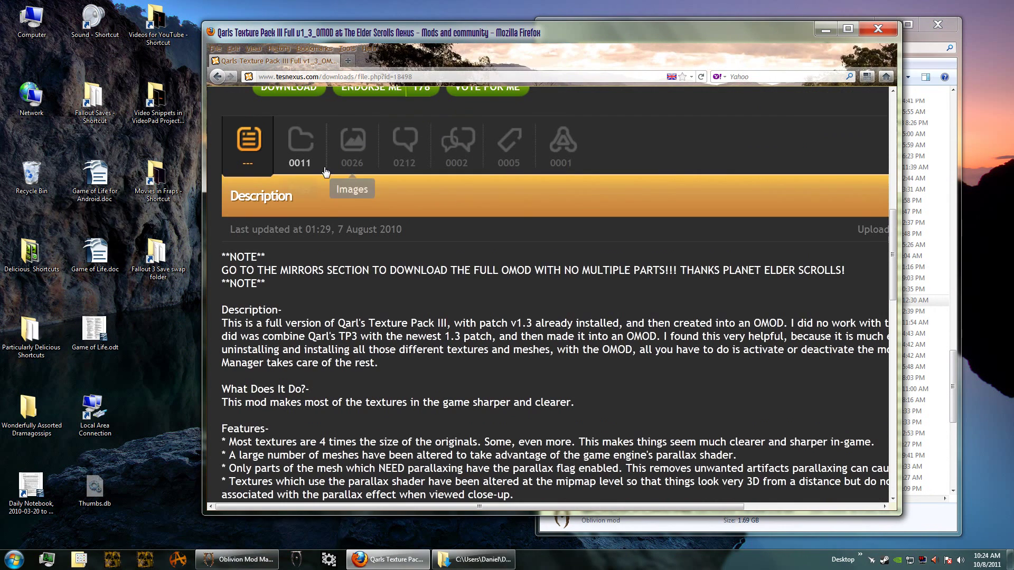
{"action": "left_click", "coordinate": [300, 157]}
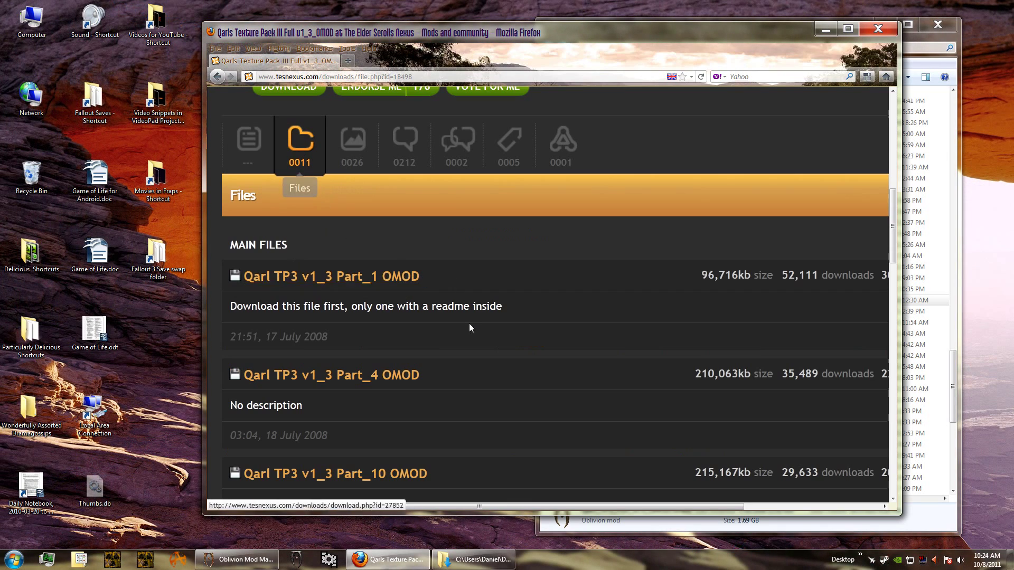
{"action": "scroll", "coordinate": [469, 323], "scroll_direction": "down", "scroll_amount": 5}
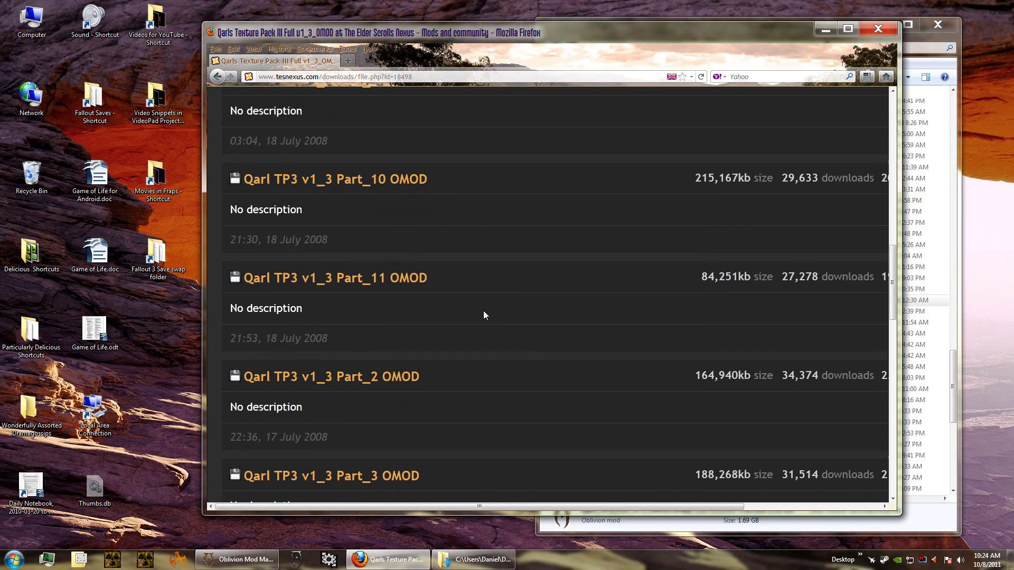
{"action": "scroll", "coordinate": [485, 315], "scroll_direction": "up", "scroll_amount": 2}
{"action": "scroll", "coordinate": [484, 316], "scroll_direction": "down", "scroll_amount": 12}
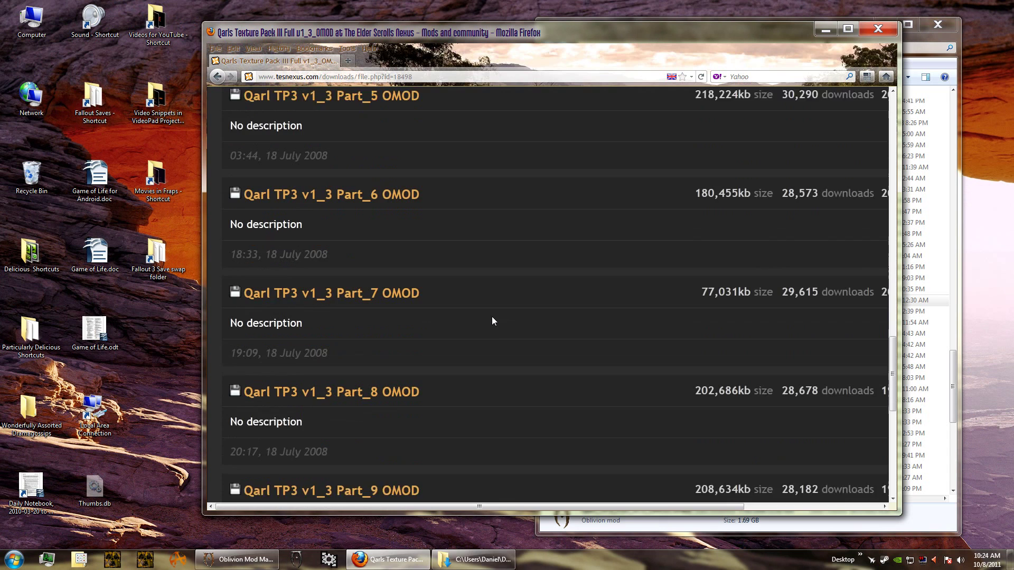
{"action": "scroll", "coordinate": [493, 321], "scroll_direction": "up", "scroll_amount": 12}
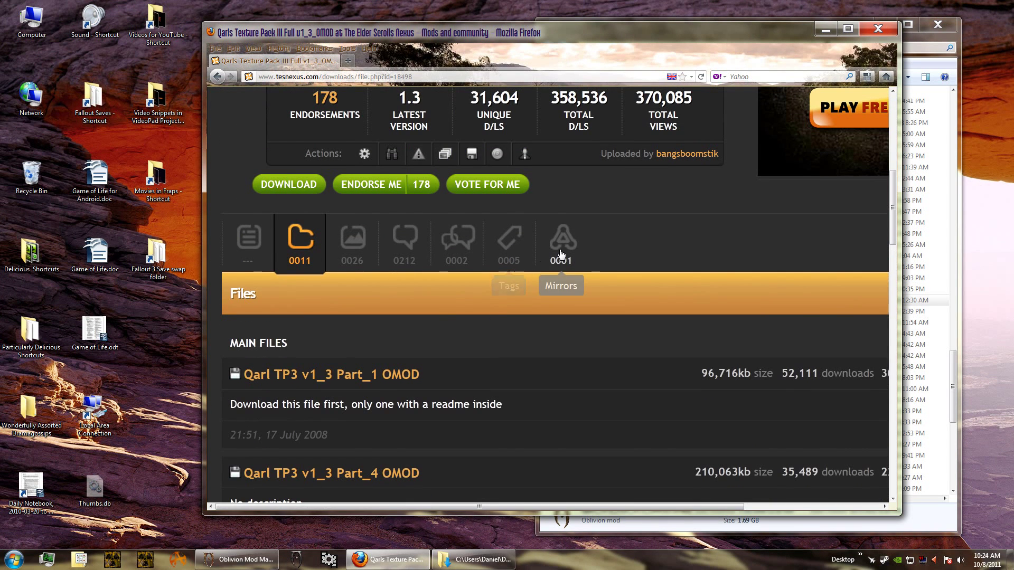
{"action": "left_click", "coordinate": [561, 255]}
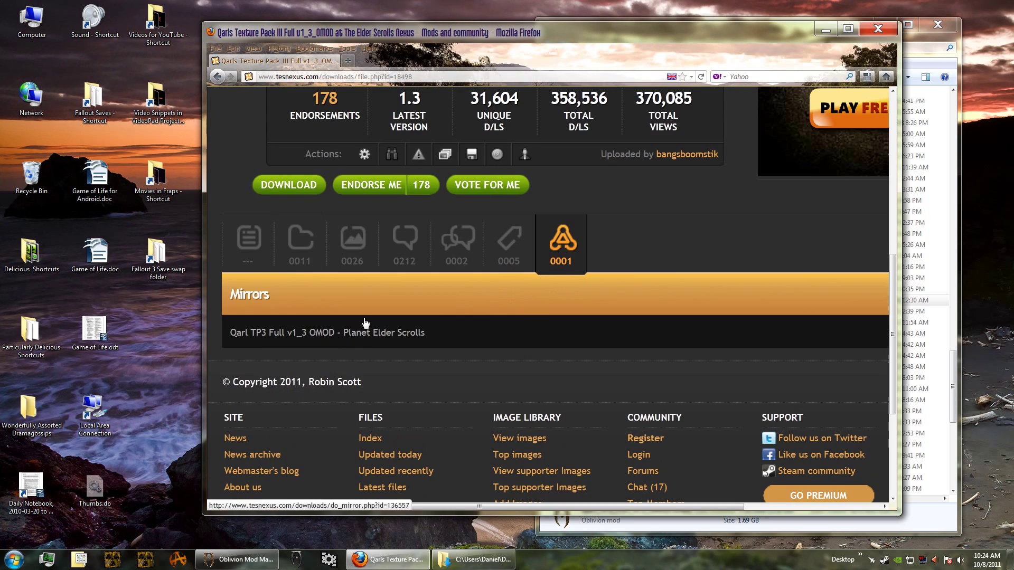
Step: Minimize the browser and select Qarl_TP3_Full_v1.3_OMOD.omod in the Downloads folder for copying
{"action": "left_click", "coordinate": [826, 30]}
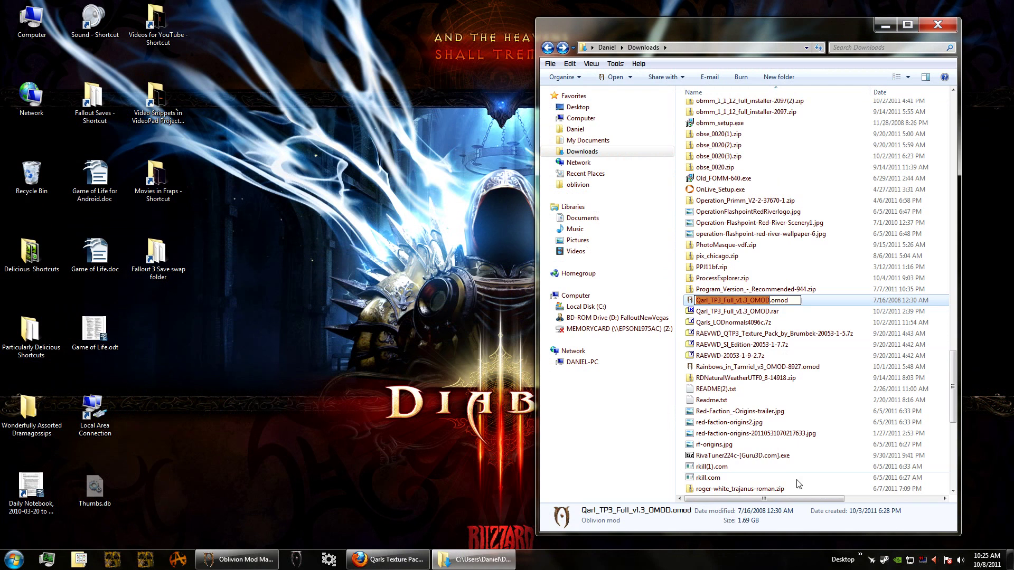
{"action": "left_click_drag", "start_coordinate": [813, 499], "coordinate": [754, 309]}
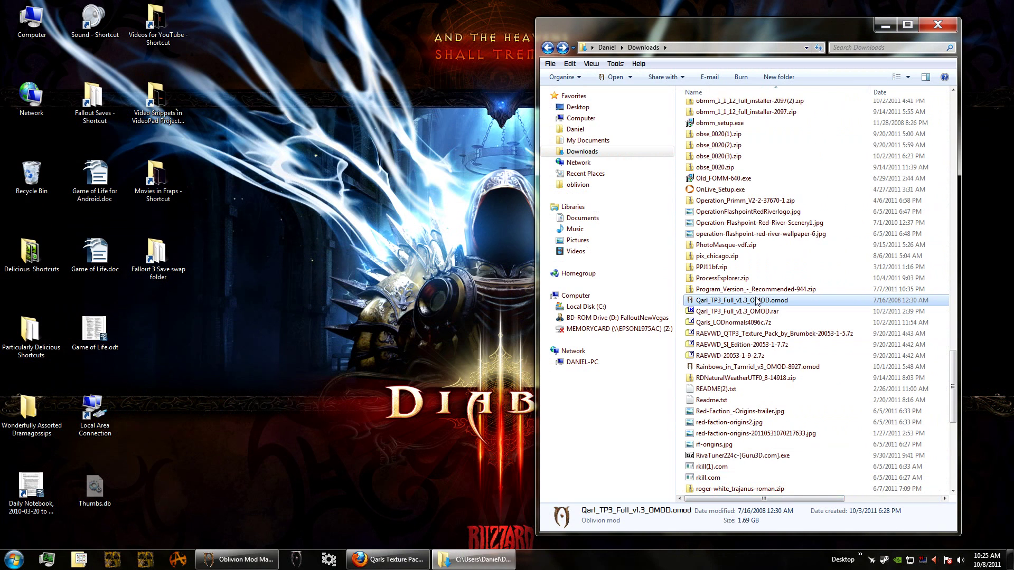
{"action": "left_click", "coordinate": [742, 311]}
{"action": "left_click", "coordinate": [726, 301]}
{"action": "left_click", "coordinate": [716, 301]}
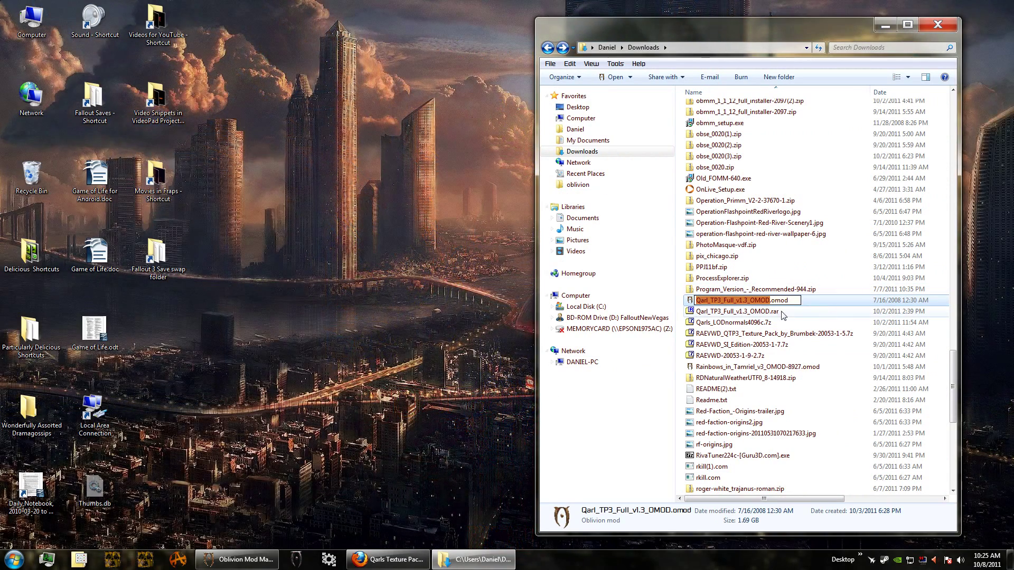
{"action": "left_click", "coordinate": [784, 315]}
{"action": "left_click", "coordinate": [772, 302]}
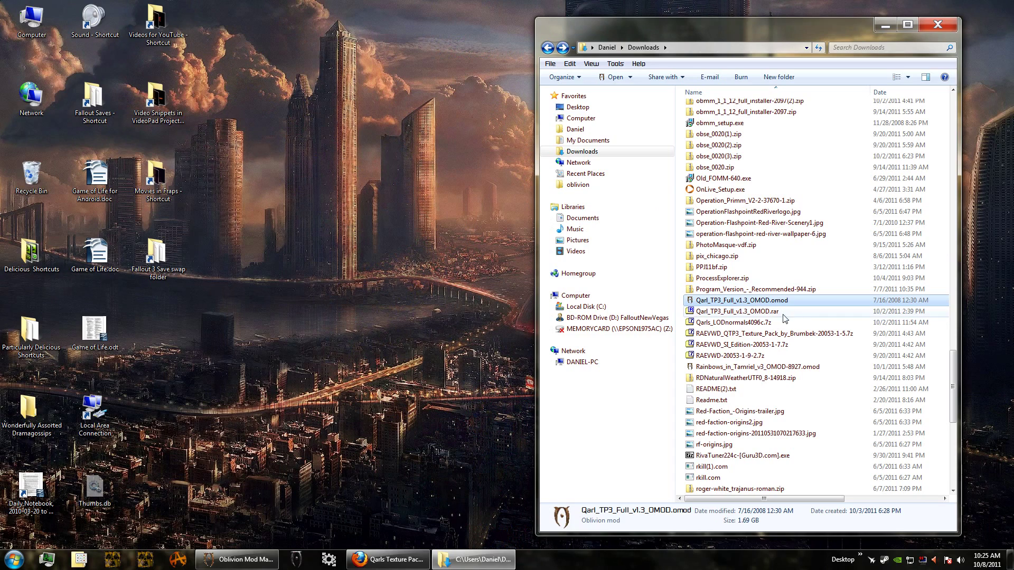
Step: Open the Steam oblivion folder in a second window beside Downloads and look inside its Data folder
{"action": "double_click", "coordinate": [36, 31]}
{"action": "left_click_drag", "start_coordinate": [652, 19], "coordinate": [168, 27]}
{"action": "left_click", "coordinate": [105, 185]}
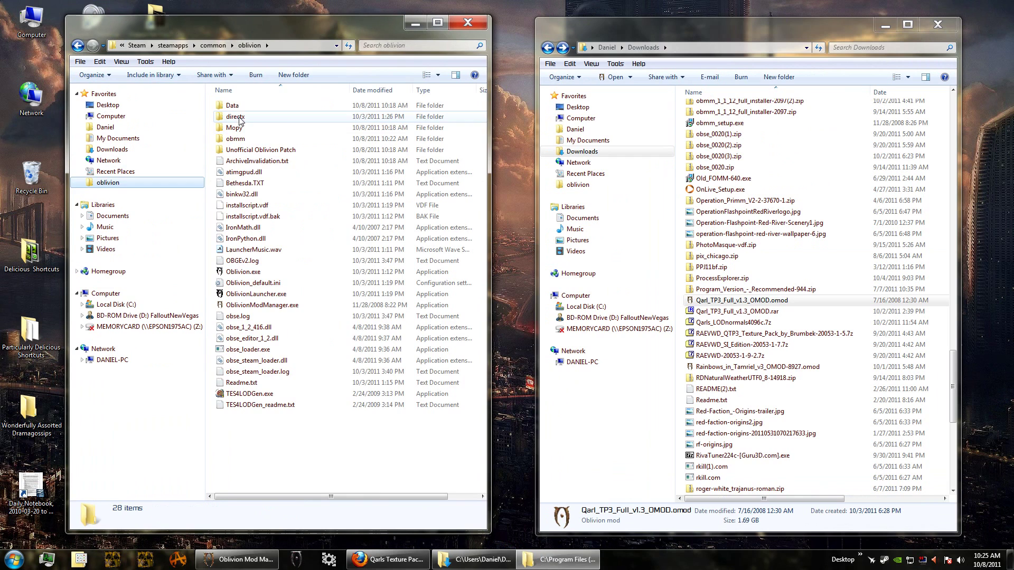
{"action": "double_click", "coordinate": [233, 105]}
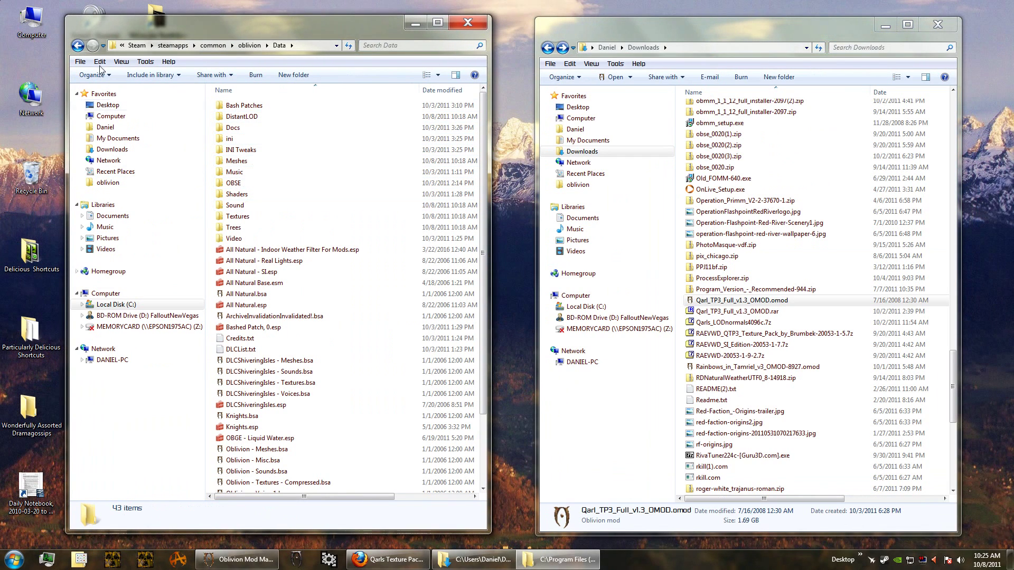
{"action": "left_click", "coordinate": [77, 46]}
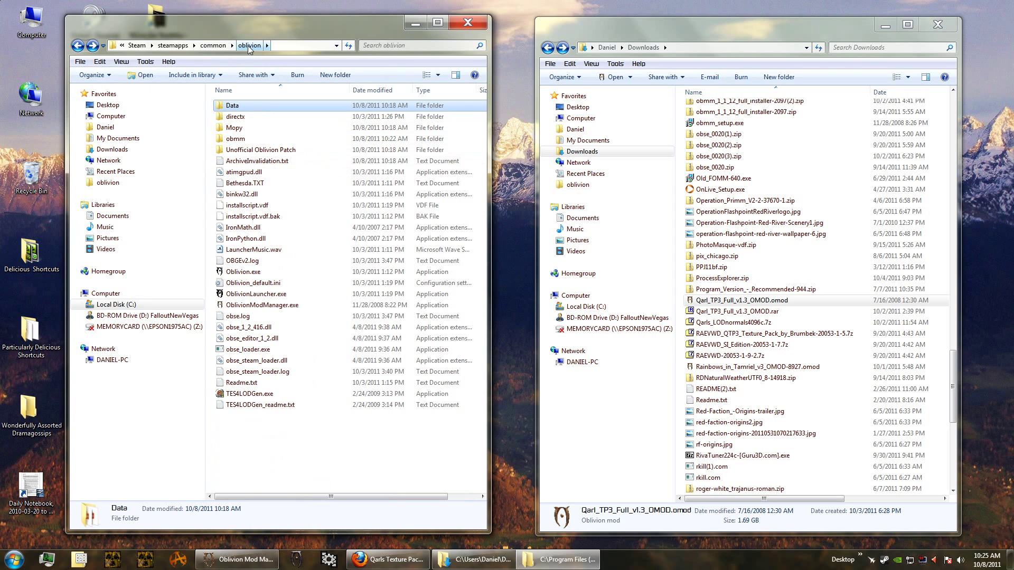
Step: Paste the copied Qarl_TP3_Full_v1.3_OMOD.omod into the mods folder inside obmm in the oblivion folder
{"action": "left_click", "coordinate": [236, 139]}
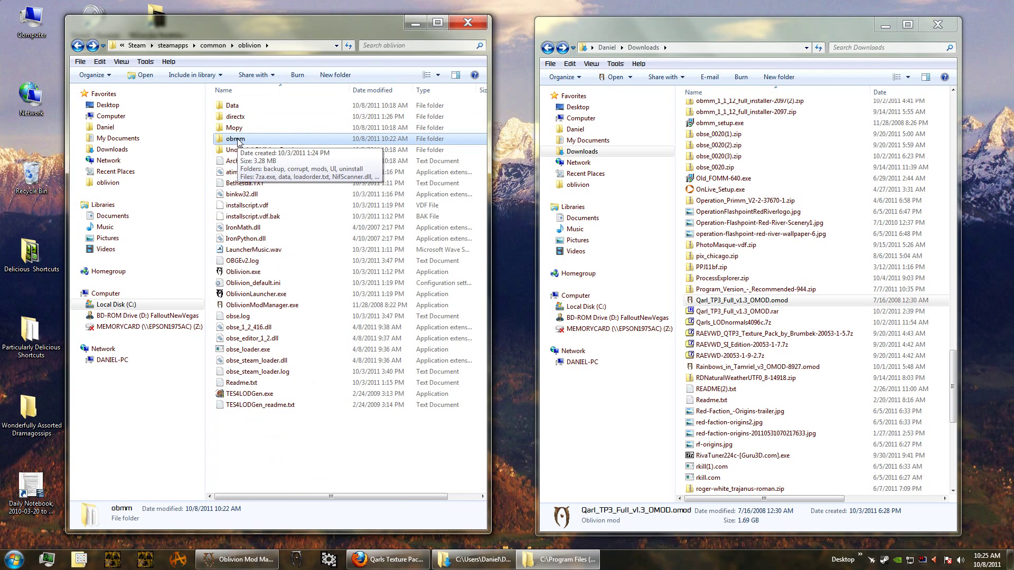
{"action": "double_click", "coordinate": [236, 140]}
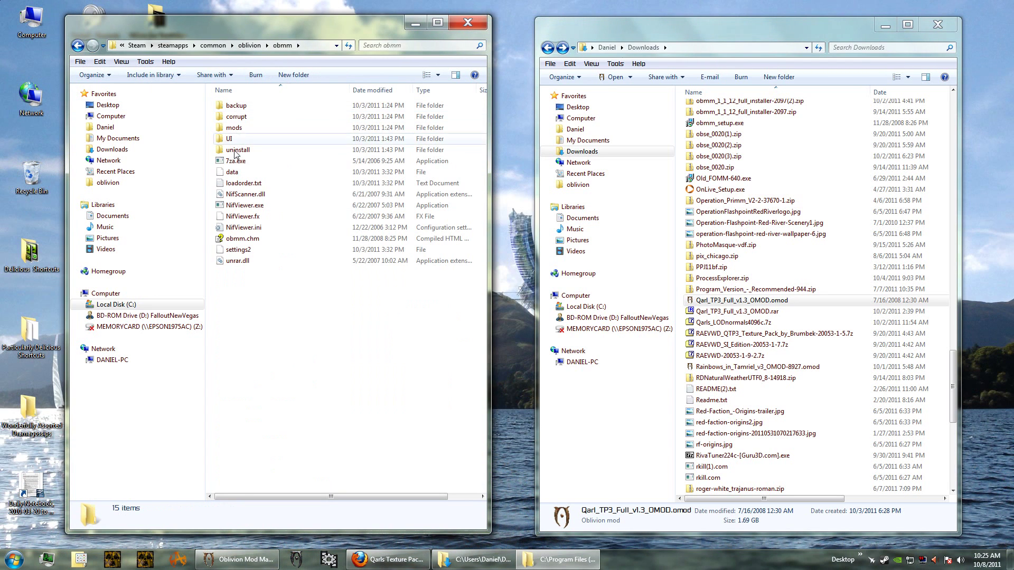
{"action": "double_click", "coordinate": [240, 129]}
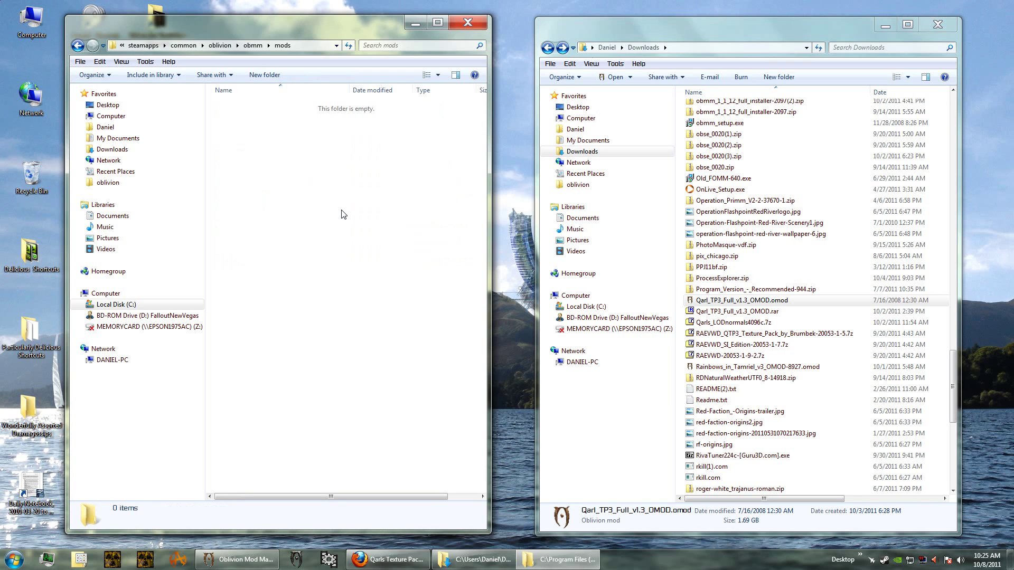
{"action": "key", "text": "ctrl+v"}
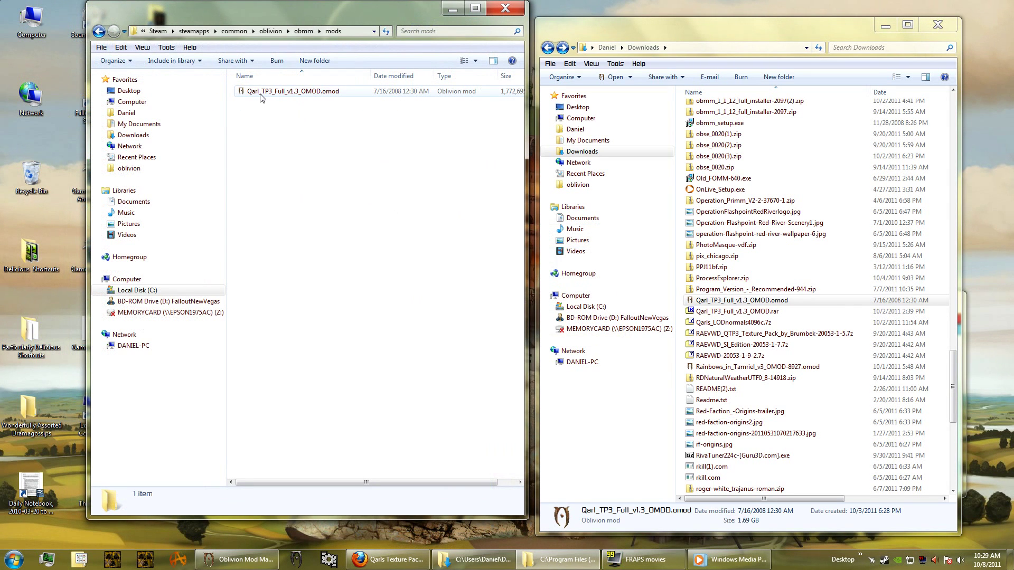
{"action": "left_click", "coordinate": [308, 94]}
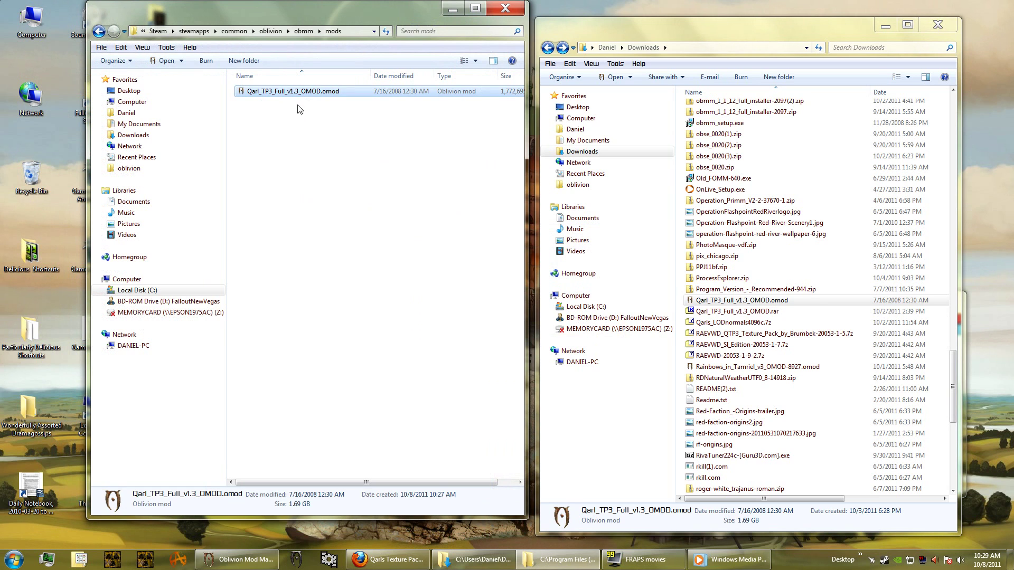
{"action": "left_click", "coordinate": [308, 394]}
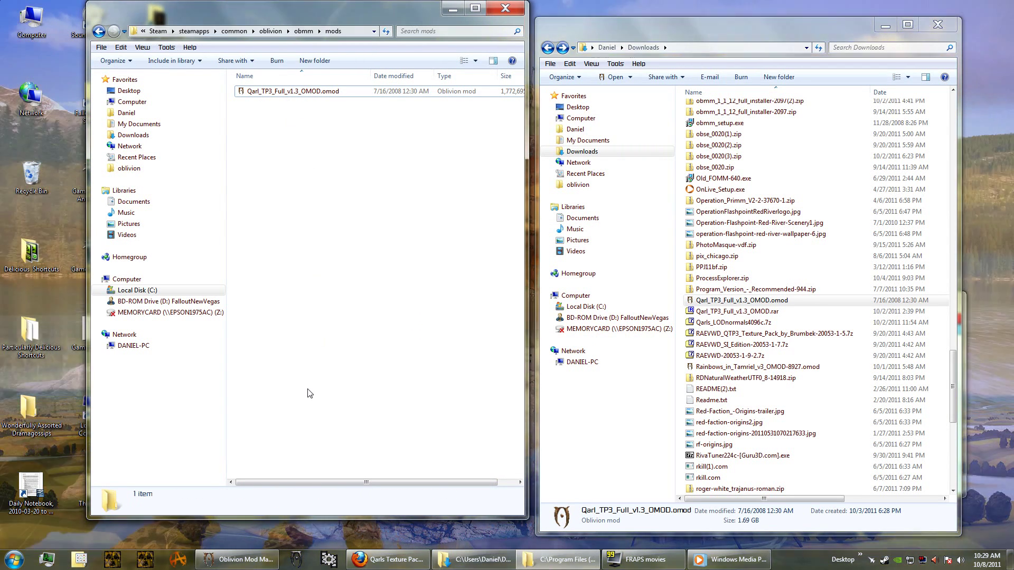
Step: Activate Qarl_TP3_Full_v1.3_OMOD in Oblivion Mod Manager, choosing to be warned about file conflicts
{"action": "left_click", "coordinate": [235, 564]}
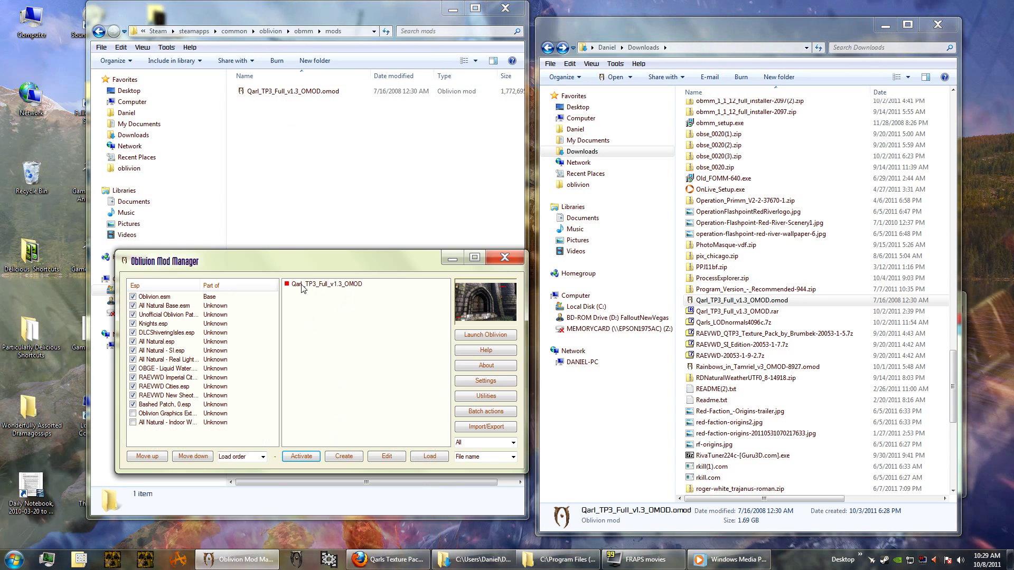
{"action": "left_click", "coordinate": [322, 285]}
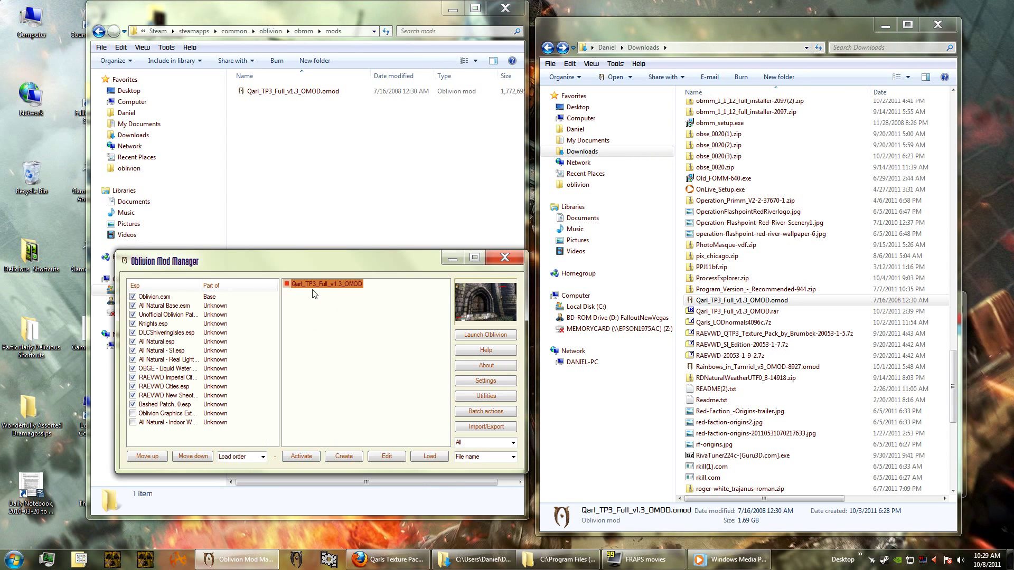
{"action": "left_click", "coordinate": [302, 456]}
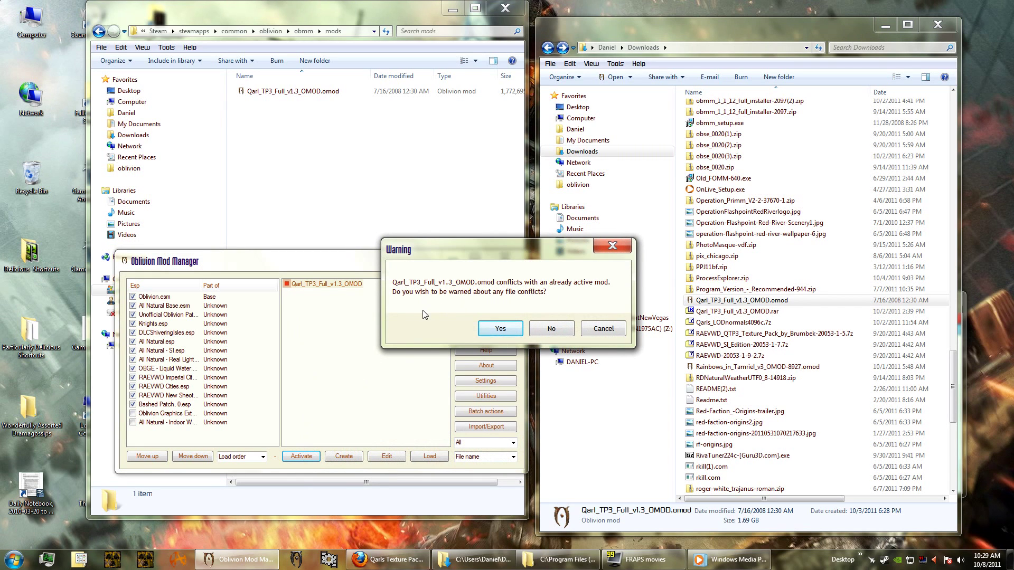
{"action": "left_click", "coordinate": [499, 330]}
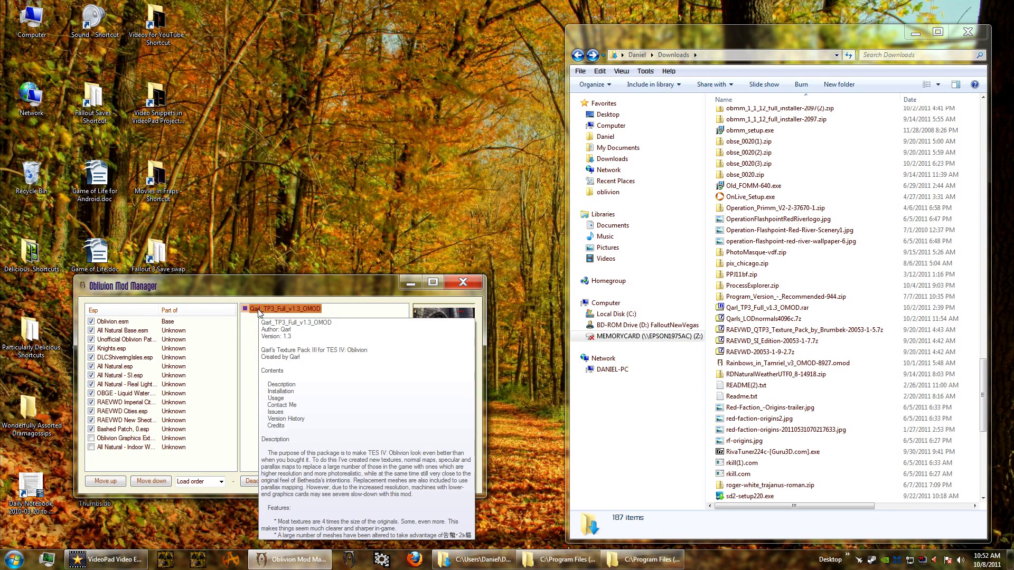
{"action": "left_click", "coordinate": [260, 311]}
{"action": "mouse_move", "coordinate": [289, 314]}
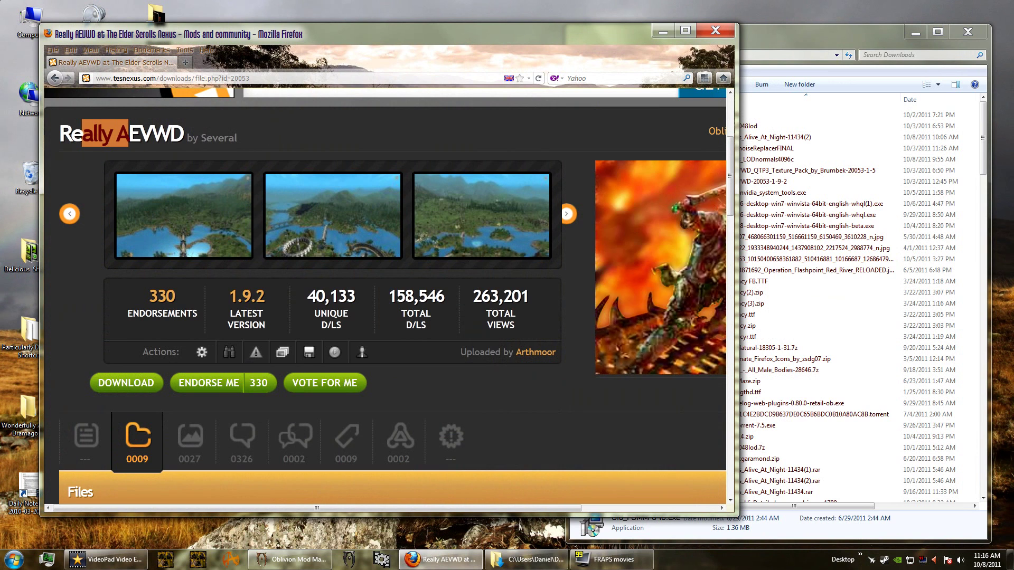
Step: Look through the Really AEVWD files for the RAEVWD QTP3 Texture Pack by Brumbek and highlight its entry
{"action": "scroll", "coordinate": [247, 320], "scroll_direction": "down", "scroll_amount": 10}
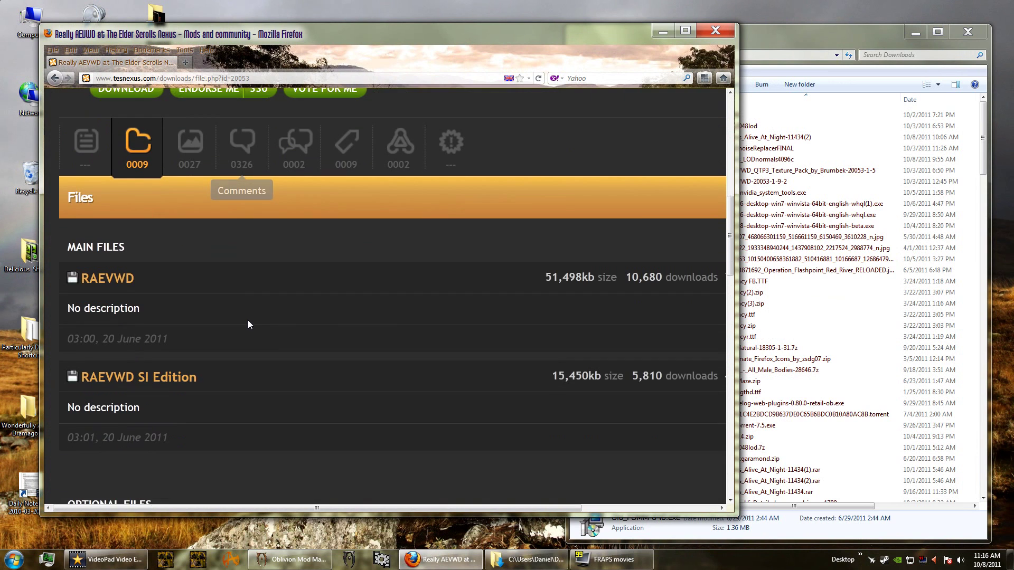
{"action": "scroll", "coordinate": [241, 315], "scroll_direction": "down", "scroll_amount": 6}
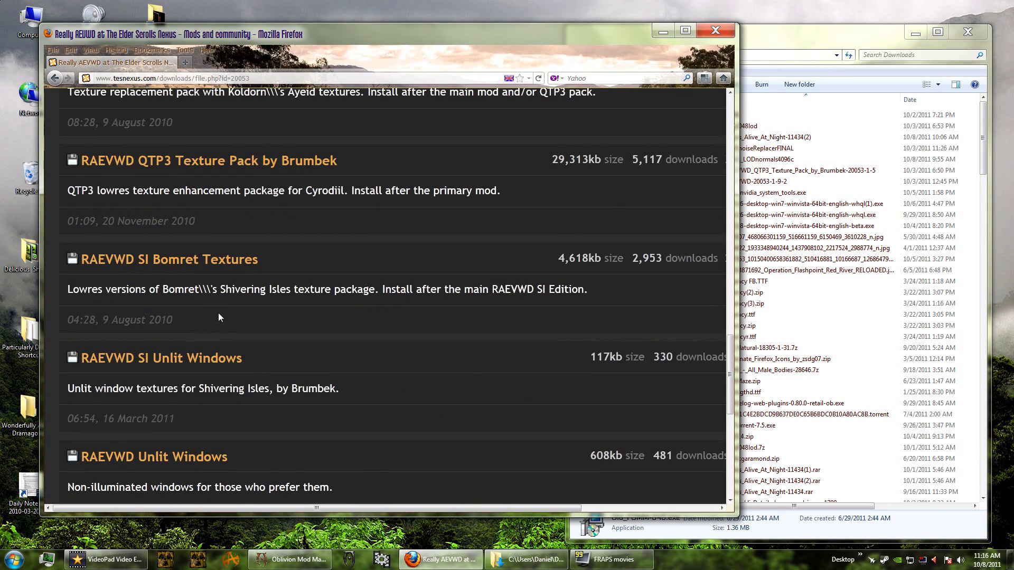
{"action": "scroll", "coordinate": [217, 314], "scroll_direction": "up", "scroll_amount": 4}
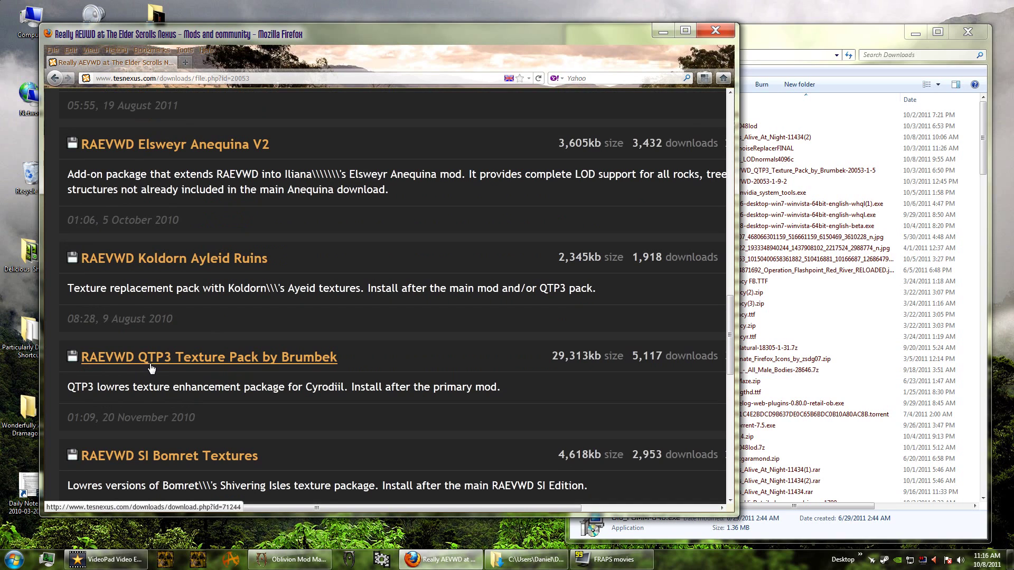
{"action": "left_click_drag", "start_coordinate": [344, 387], "coordinate": [285, 360]}
{"action": "left_click", "coordinate": [346, 358]}
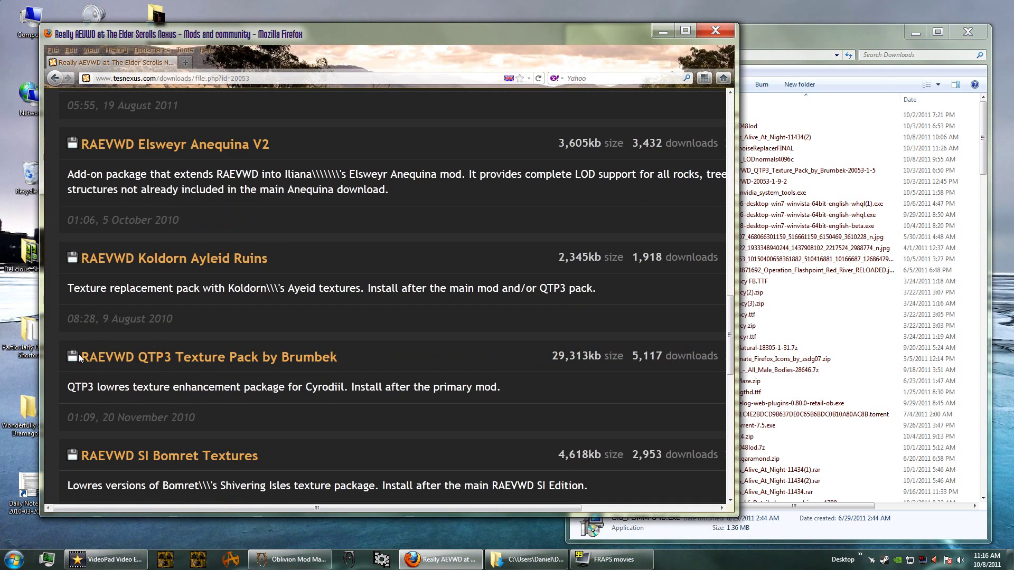
{"action": "left_click_drag", "start_coordinate": [80, 354], "coordinate": [338, 350]}
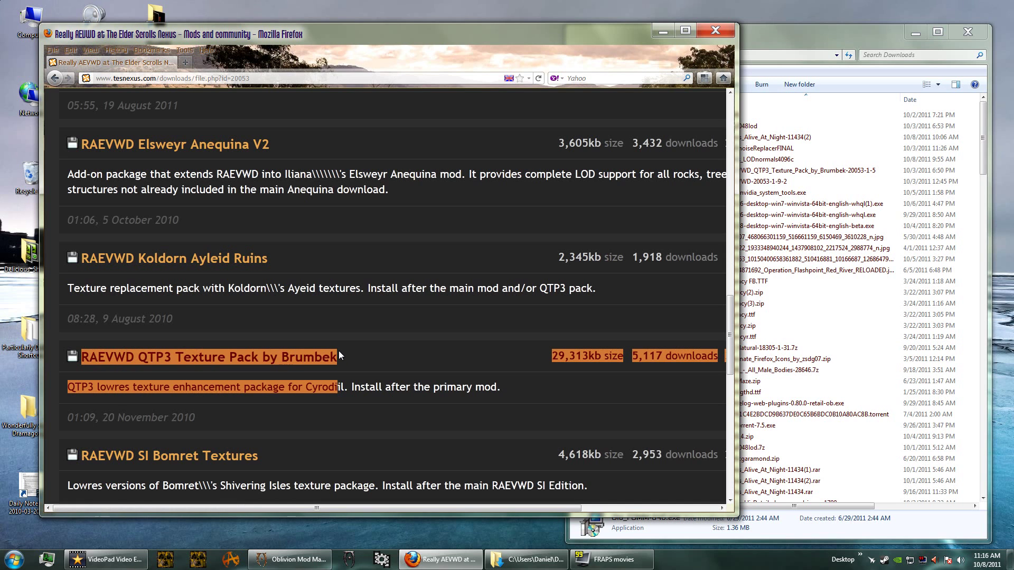
{"action": "left_click", "coordinate": [338, 351]}
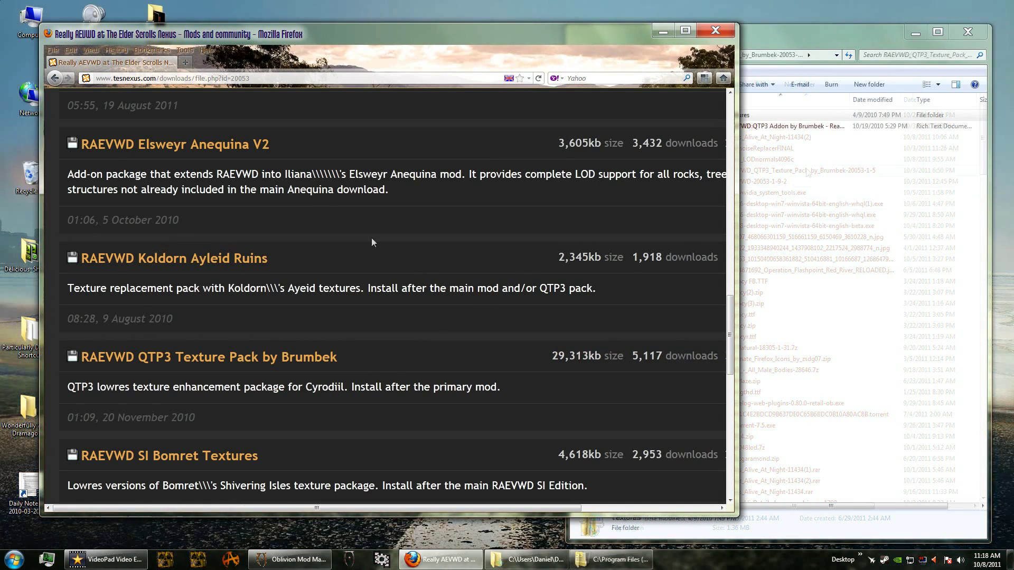
Step: Switch to the Downloads window, open the RAEVWD_QTP3_Texture_Pack_by_Brumbek-20053-1-5 folder and select its Textures folder
{"action": "left_click", "coordinate": [811, 238]}
{"action": "left_click", "coordinate": [578, 55]}
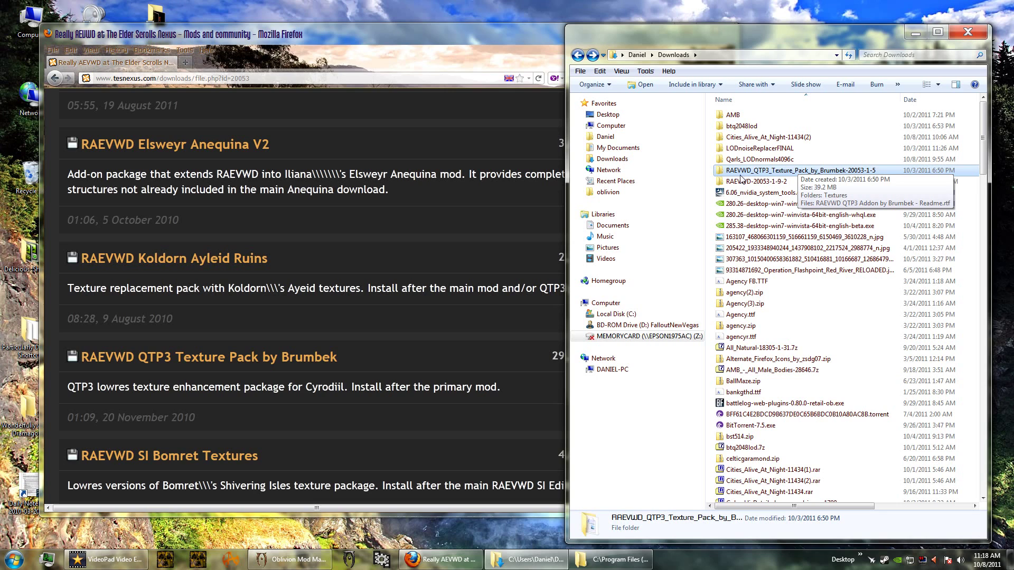
{"action": "double_click", "coordinate": [783, 173]}
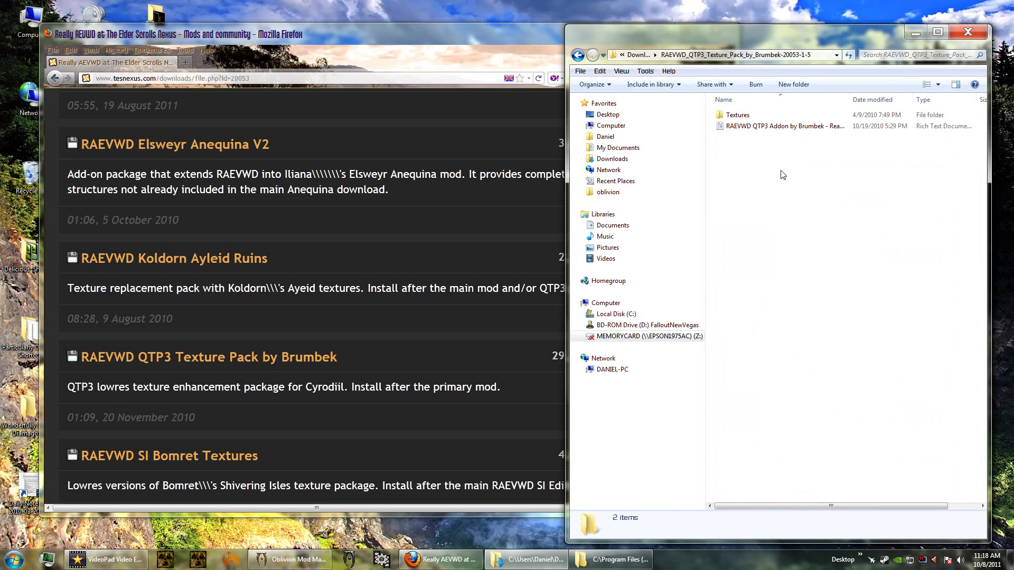
{"action": "left_click", "coordinate": [737, 117]}
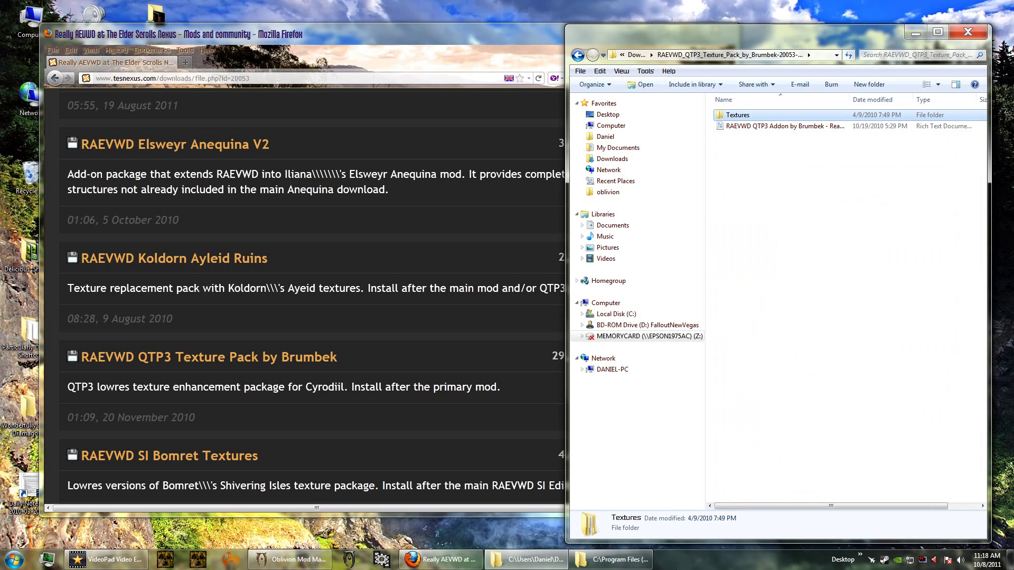
Step: Bring up the Steam oblivion folder beside the download and open its Data folder
{"action": "left_click", "coordinate": [615, 559]}
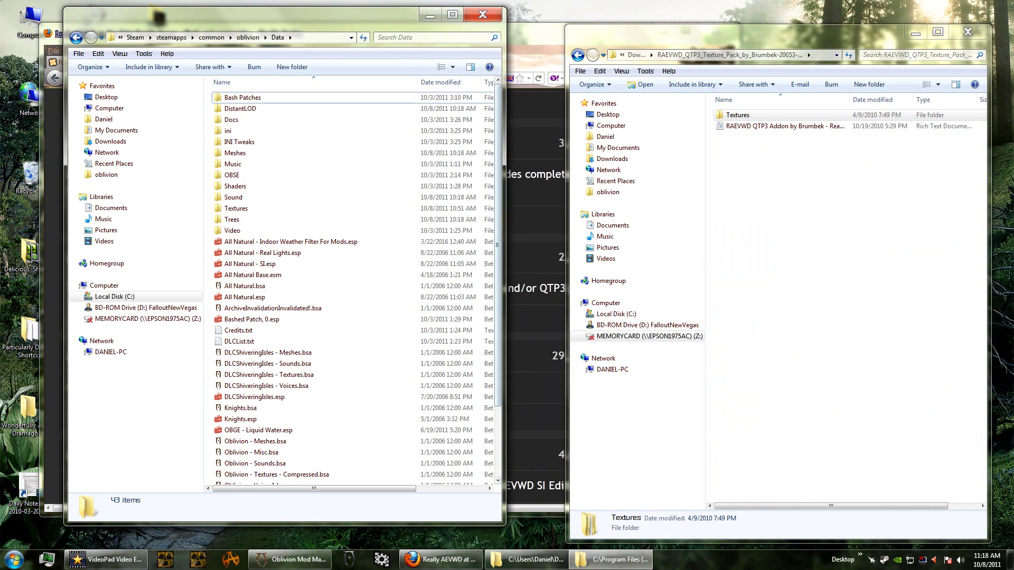
{"action": "left_click", "coordinate": [248, 38]}
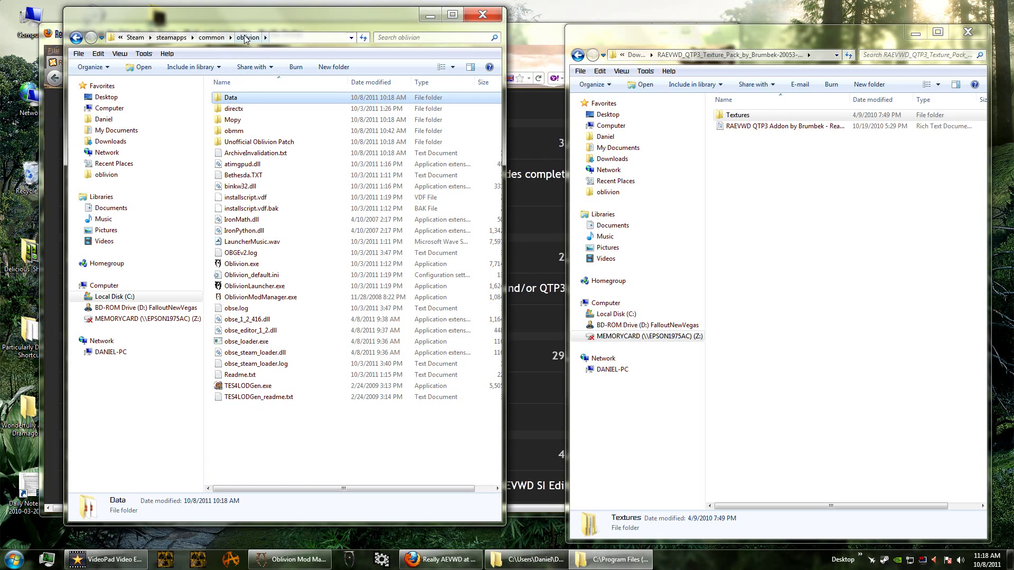
{"action": "double_click", "coordinate": [231, 99]}
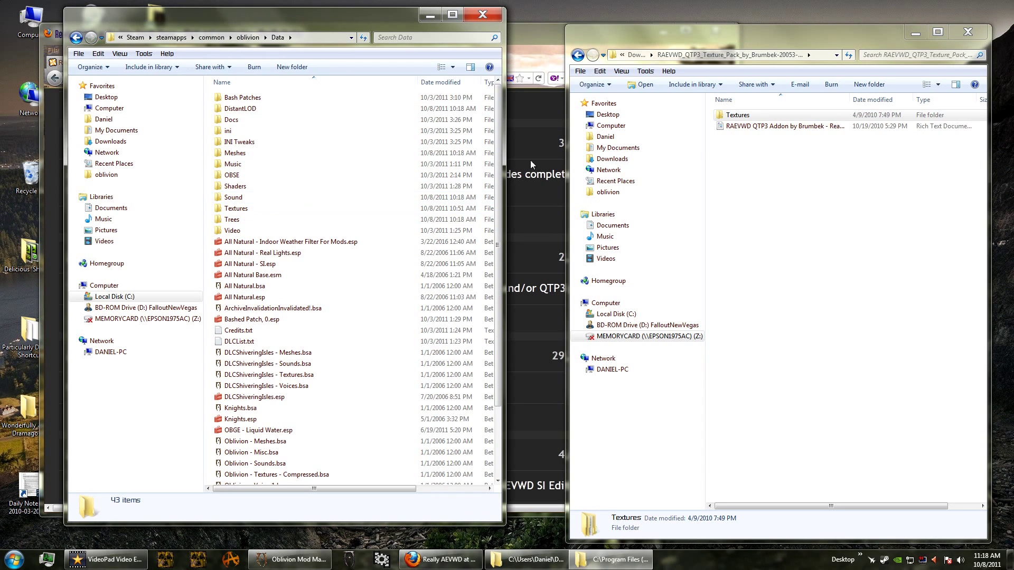
Step: Move the texture pack's Textures folder into Data, merging all folders and replacing all conflicting files, and close both folder windows
{"action": "left_click_drag", "start_coordinate": [738, 116], "coordinate": [304, 378]}
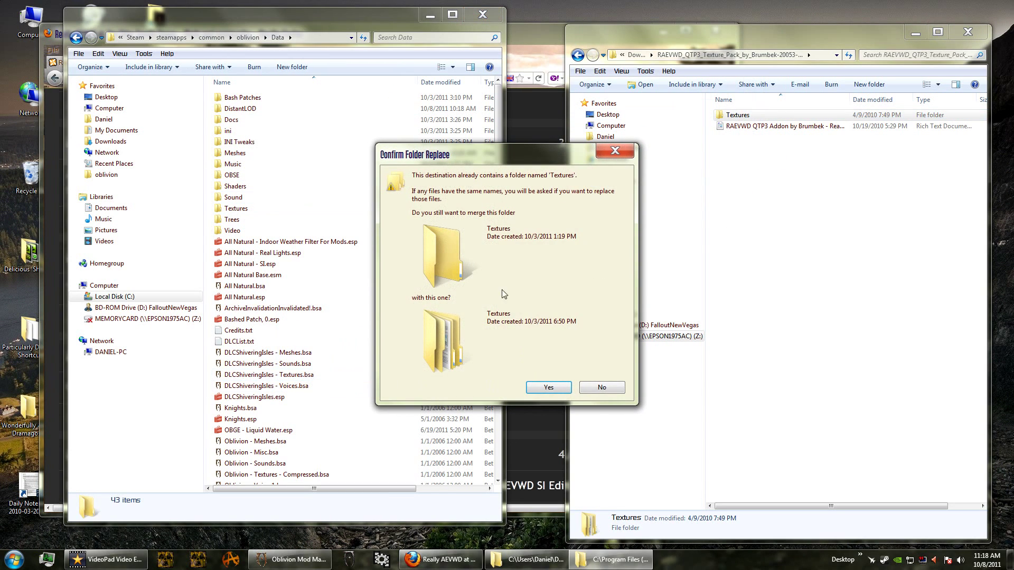
{"action": "left_click", "coordinate": [548, 387]}
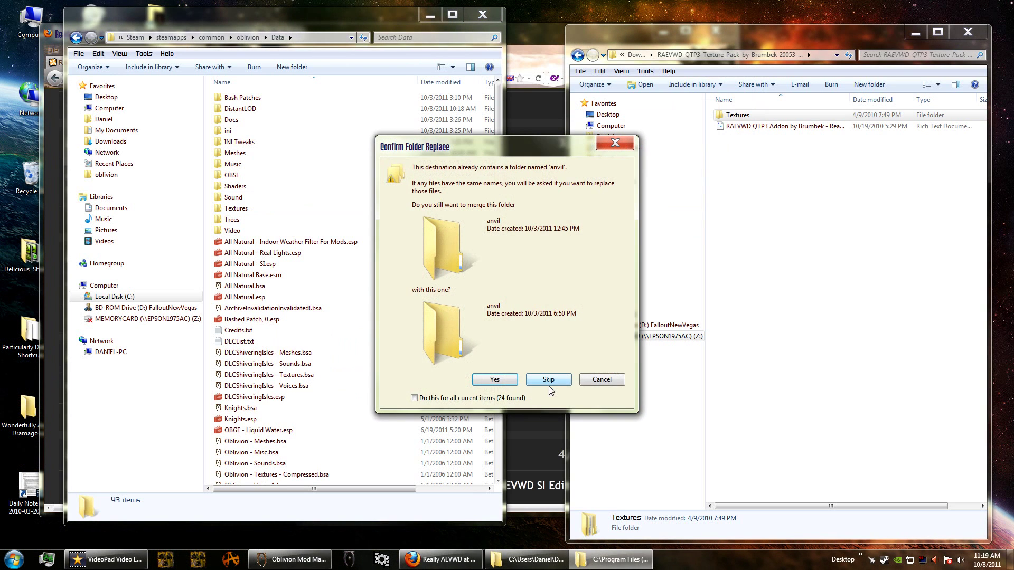
{"action": "left_click", "coordinate": [414, 399]}
{"action": "left_click", "coordinate": [475, 381]}
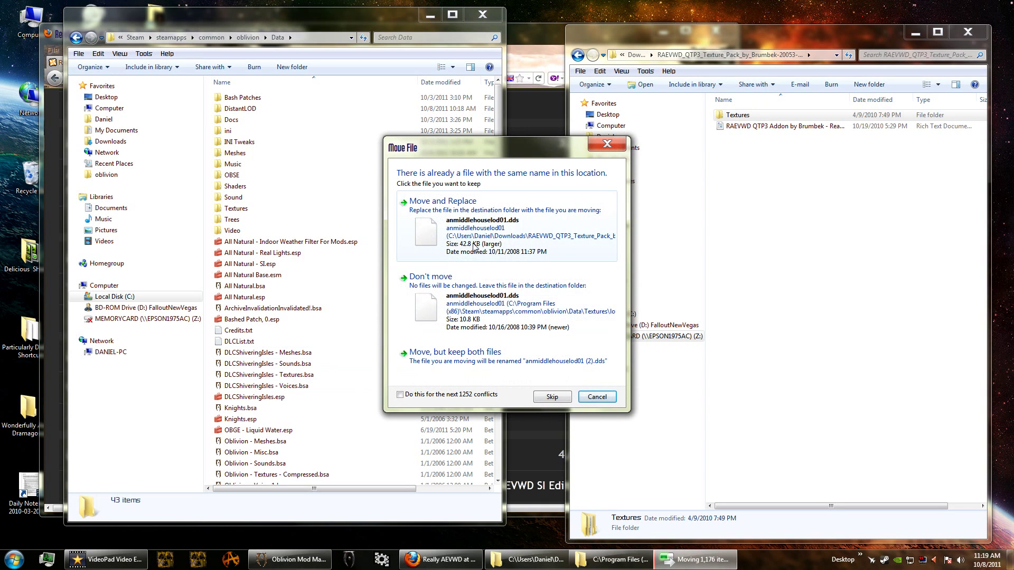
{"action": "left_click", "coordinate": [400, 395]}
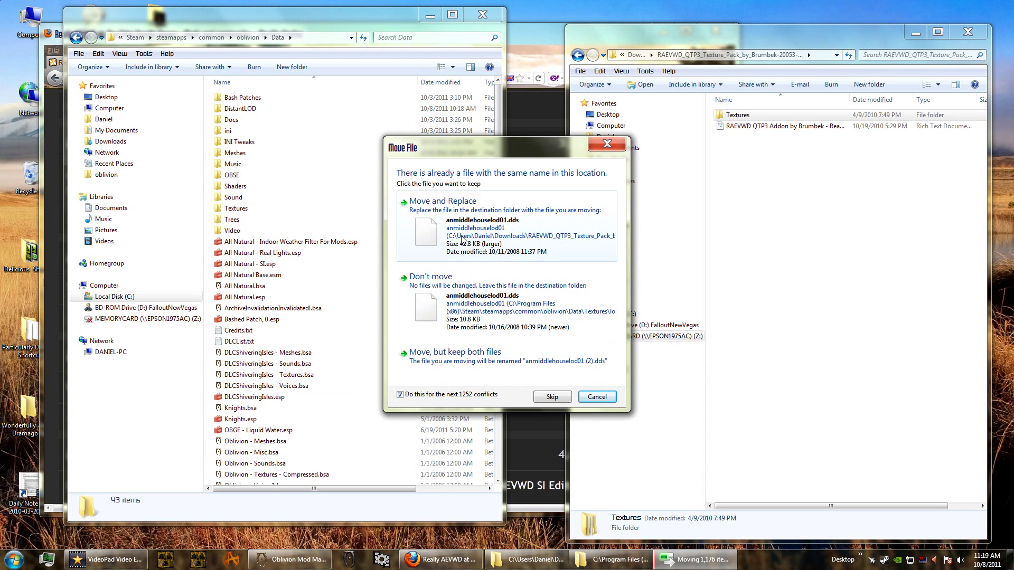
{"action": "left_click", "coordinate": [418, 221]}
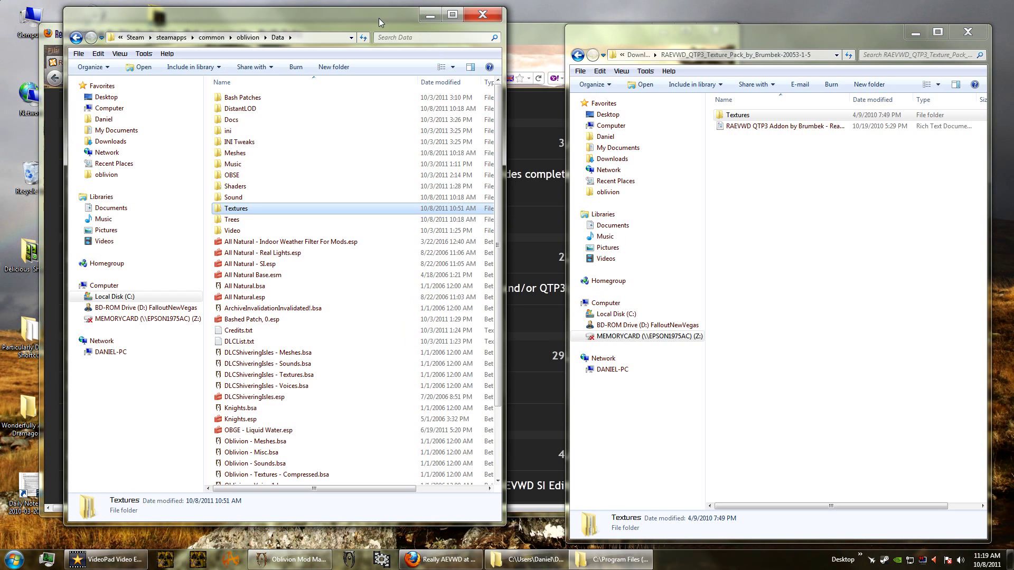
{"action": "left_click", "coordinate": [480, 18]}
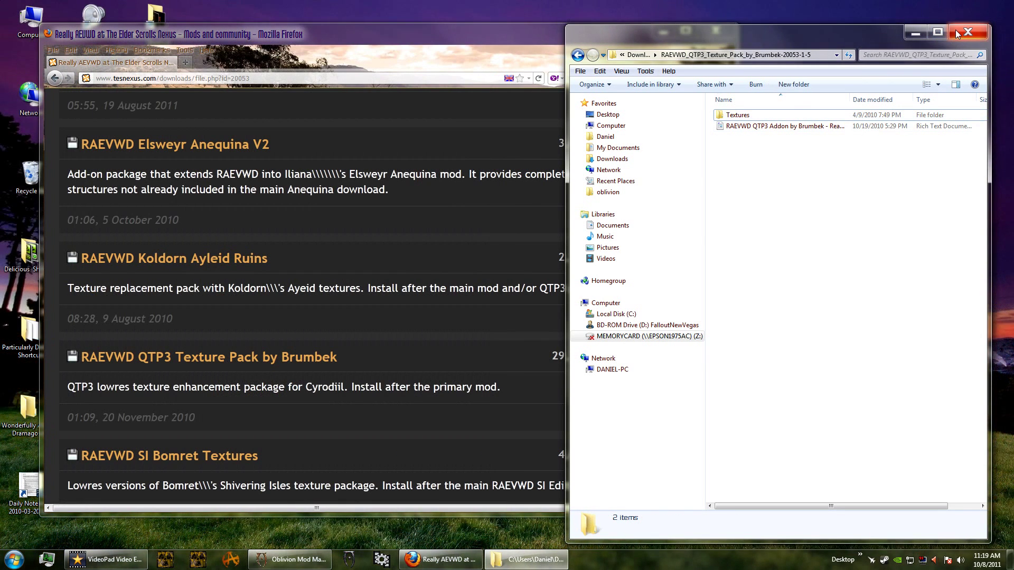
{"action": "left_click", "coordinate": [967, 33]}
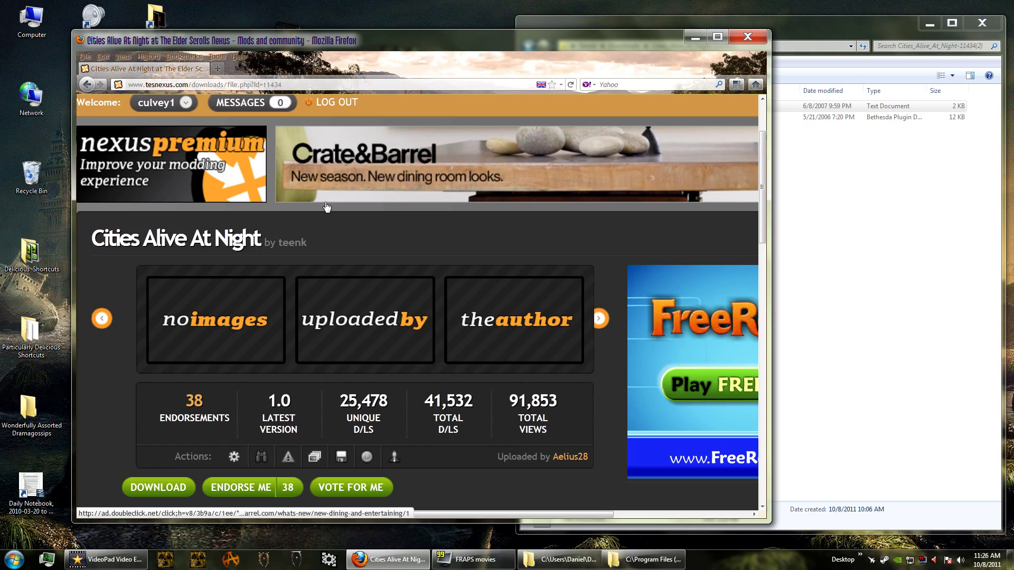
Step: View the Cities Alive At Night files, and select Cities Alive At Night.esp in the Cities_Alive_At_Night-11434(2) download folder
{"action": "scroll", "coordinate": [325, 214], "scroll_direction": "down", "scroll_amount": 5}
{"action": "left_click", "coordinate": [186, 259]}
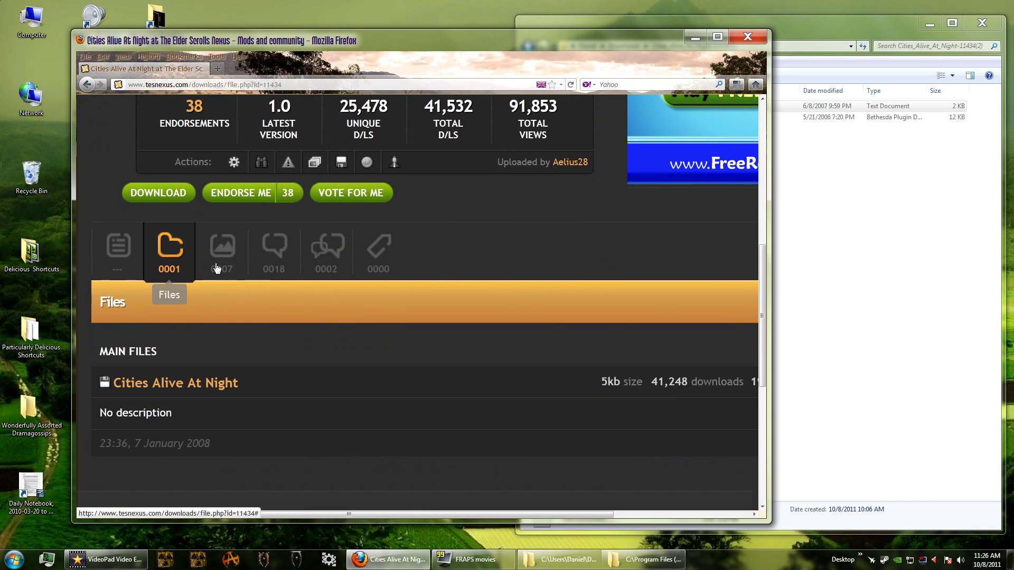
{"action": "left_click_drag", "start_coordinate": [821, 27], "coordinate": [823, 37]}
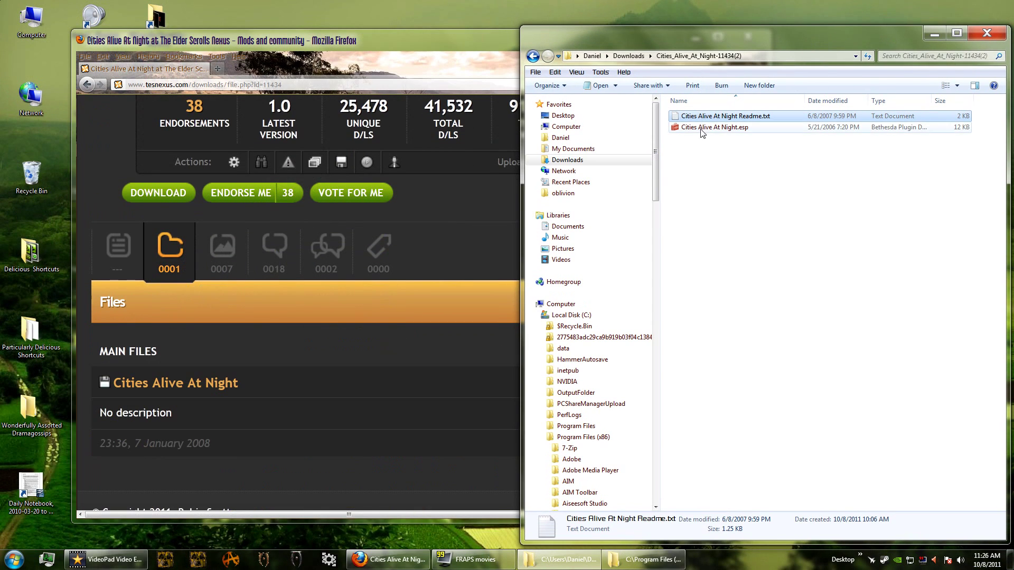
{"action": "key", "text": "BackSpace"}
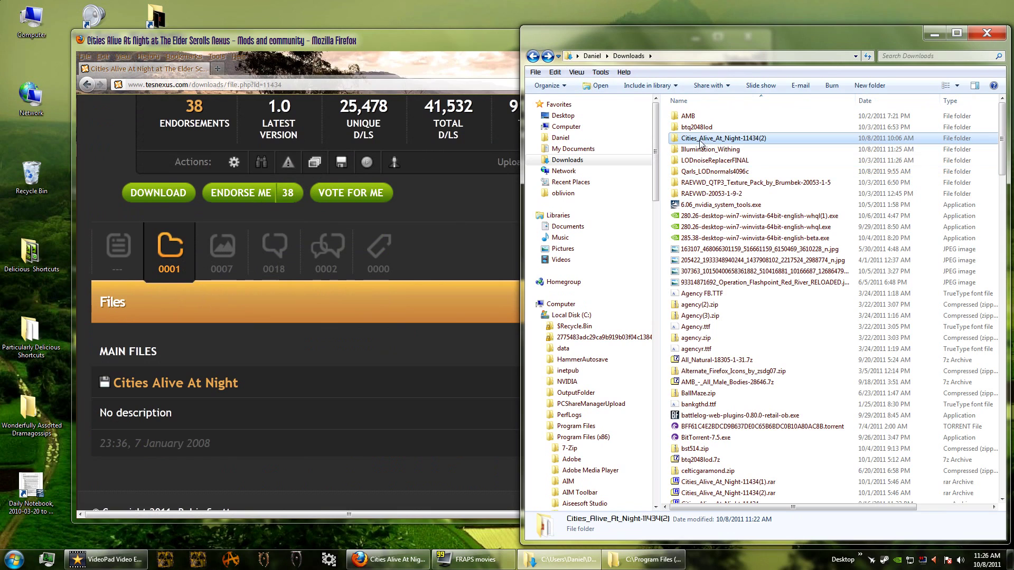
{"action": "double_click", "coordinate": [700, 140]}
{"action": "left_click", "coordinate": [702, 131]}
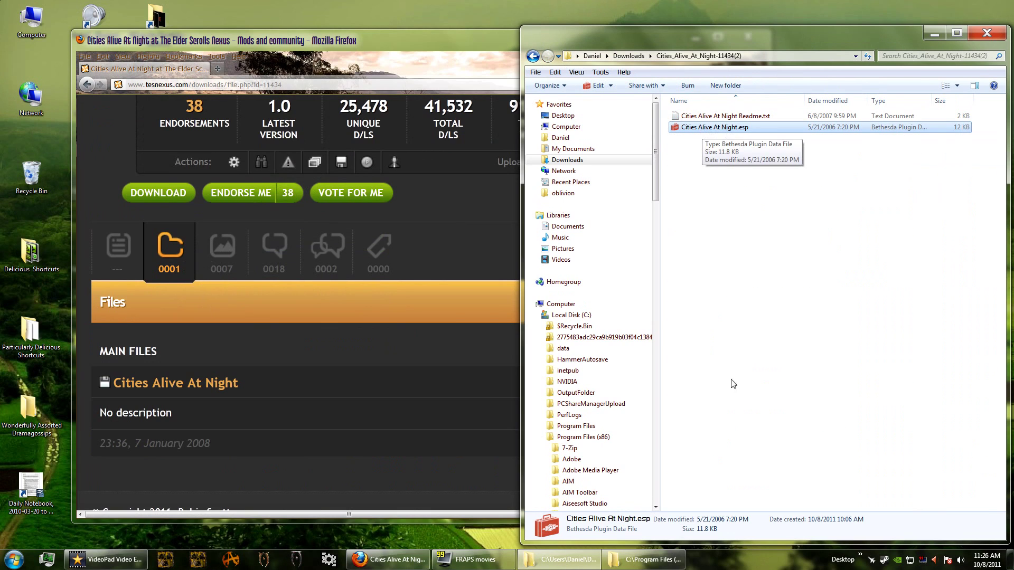
Step: Copy Cities Alive At Night.esp into the oblivion Data folder
{"action": "left_click", "coordinate": [634, 560]}
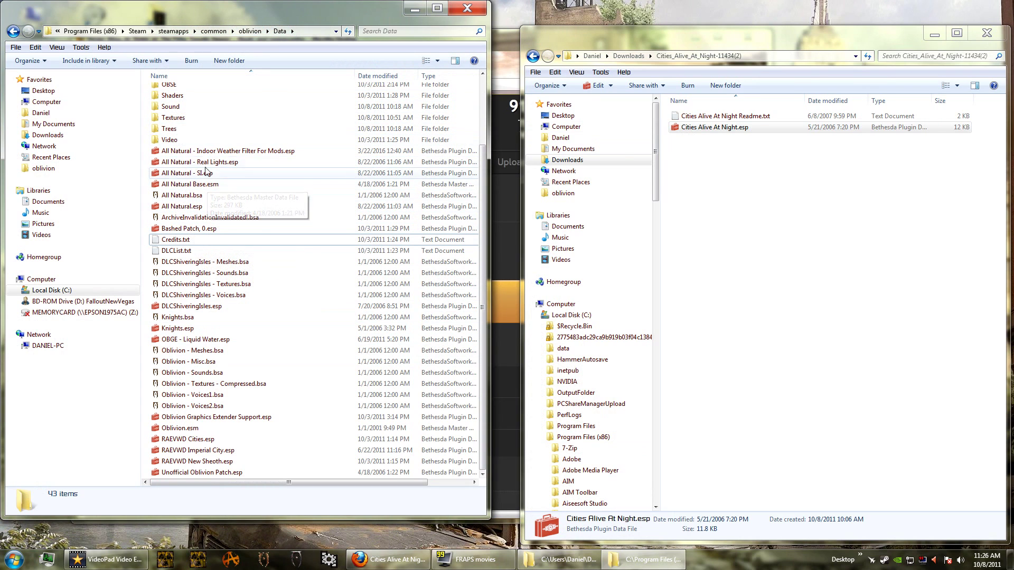
{"action": "left_click", "coordinate": [734, 134]}
{"action": "left_click_drag", "start_coordinate": [734, 133], "coordinate": [218, 349]}
{"action": "left_click", "coordinate": [252, 359]}
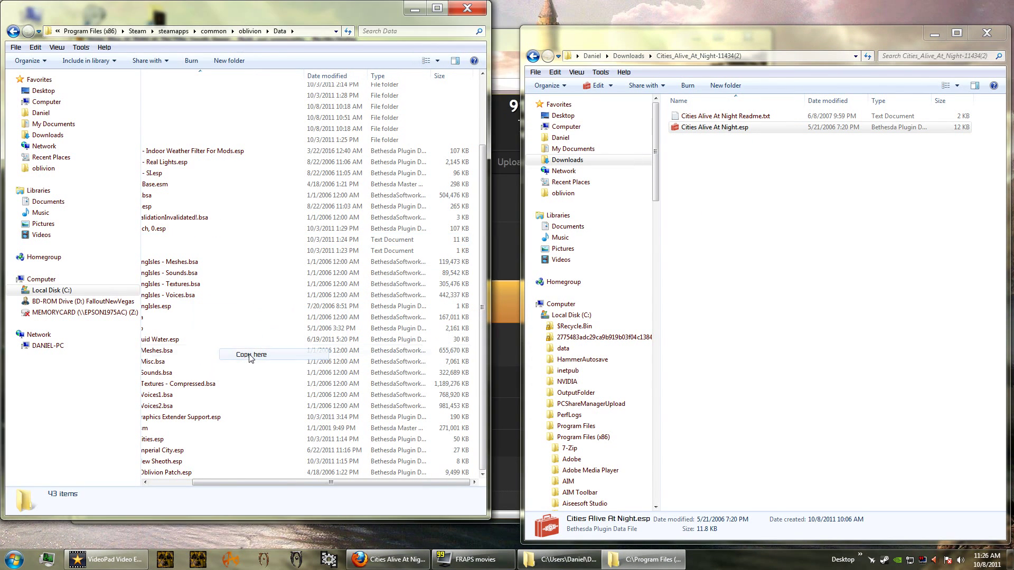
{"action": "left_click_drag", "start_coordinate": [211, 482], "coordinate": [169, 483]}
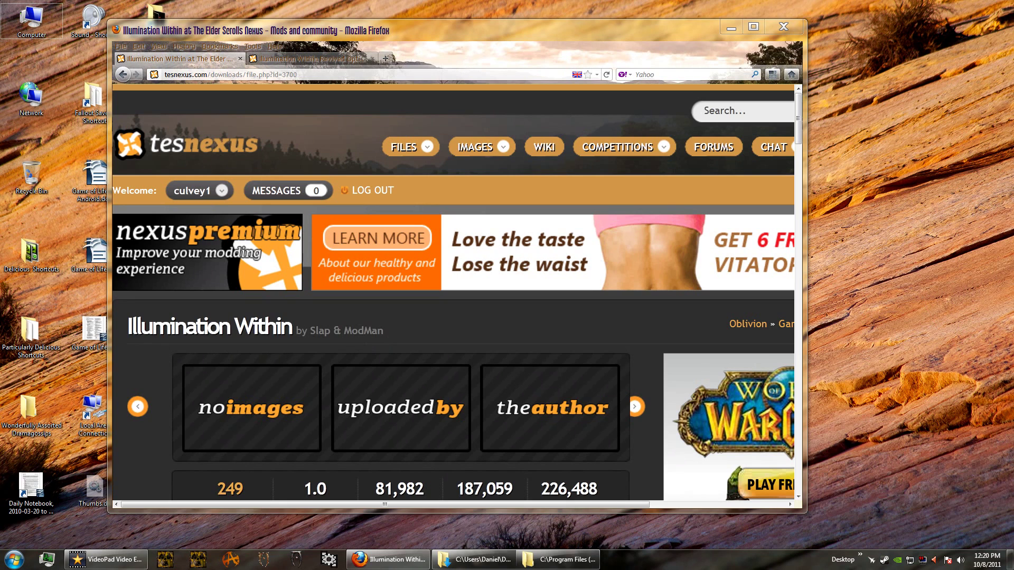
Step: Look at the mod pages for Illumination Within and Illumination Within Revived Optimised
{"action": "left_click", "coordinate": [272, 57]}
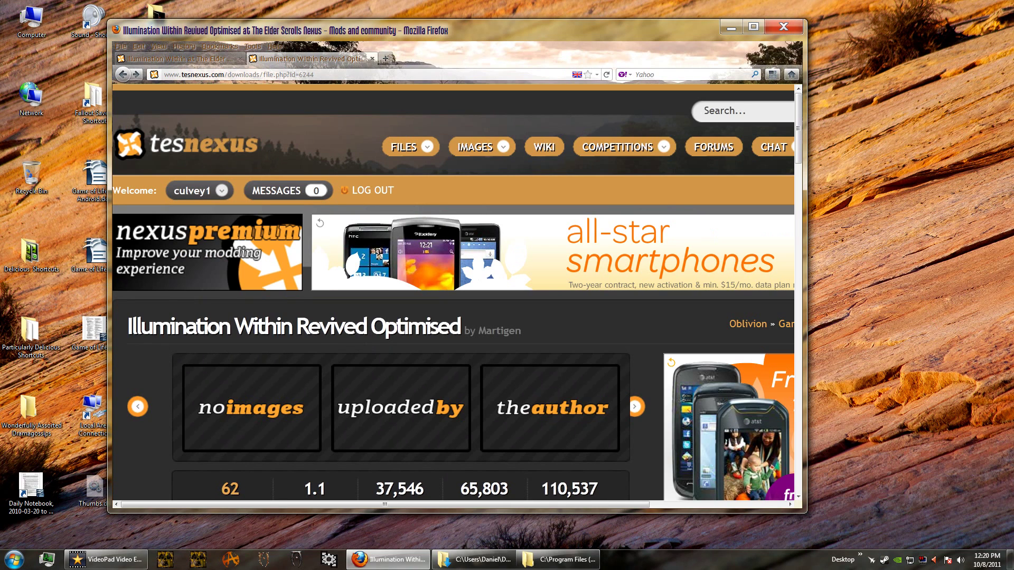
{"action": "left_click", "coordinate": [217, 59]}
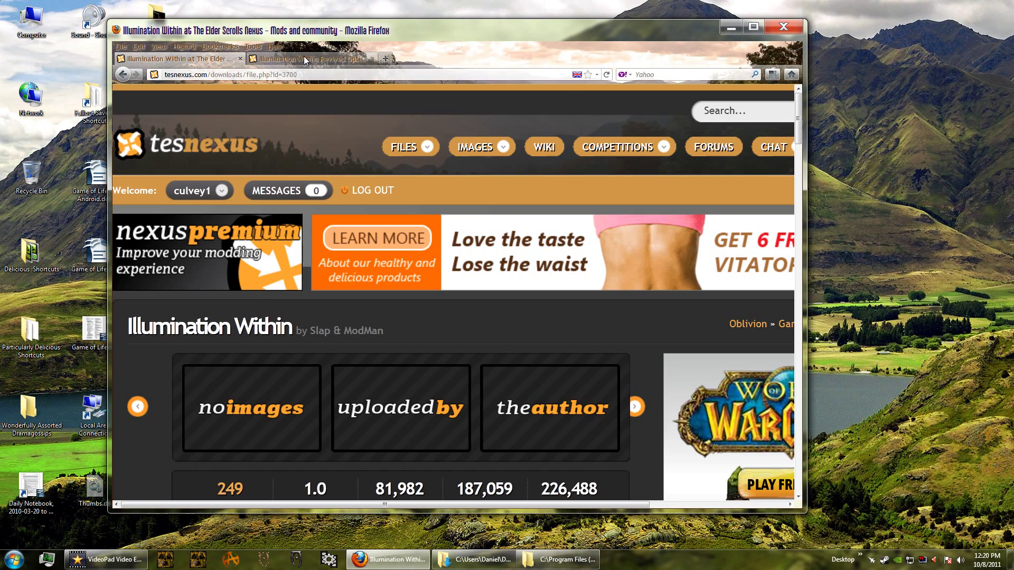
{"action": "left_click_drag", "start_coordinate": [128, 326], "coordinate": [296, 326]}
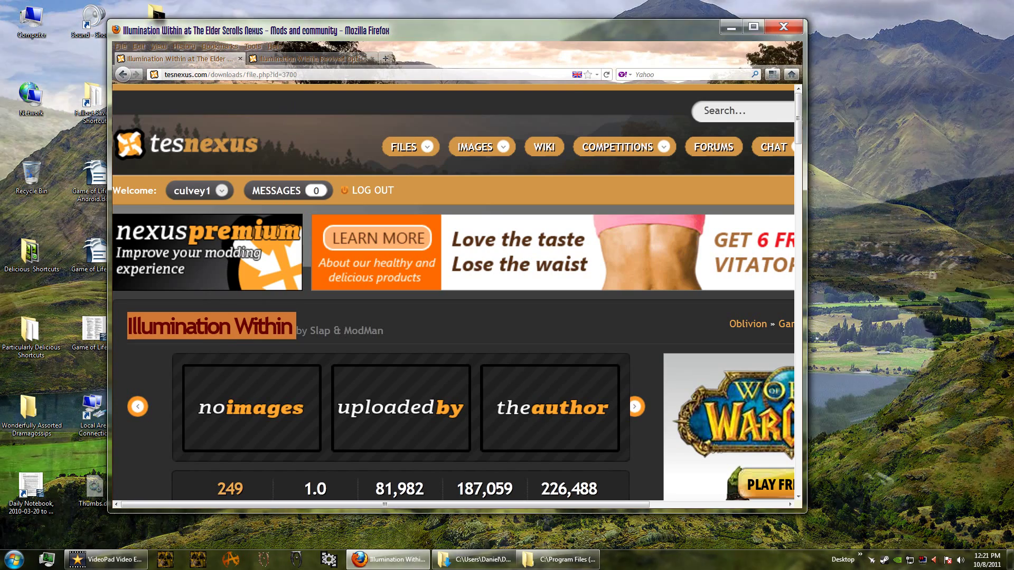
{"action": "key", "text": "ctrl+Tab"}
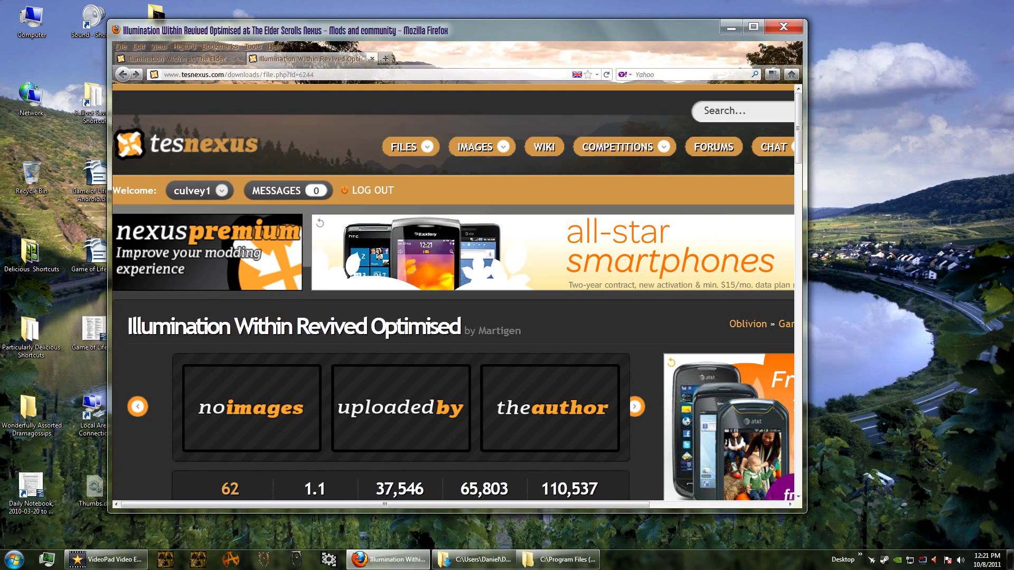
Step: Switch to the Data and Downloads folder windows, and open the Illumination_Within download folder
{"action": "left_click", "coordinate": [560, 559]}
{"action": "left_click", "coordinate": [473, 560]}
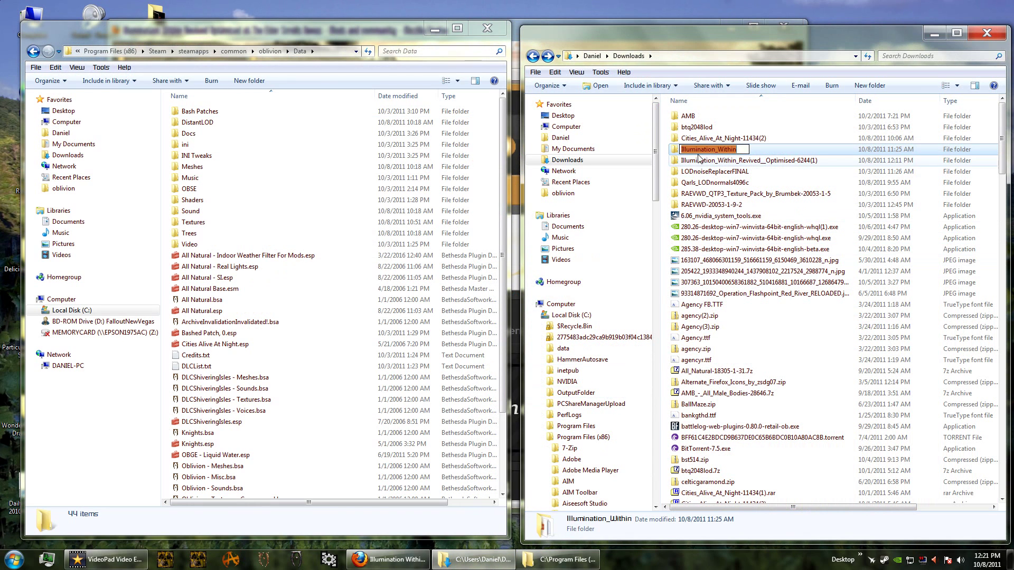
{"action": "key", "text": "Down"}
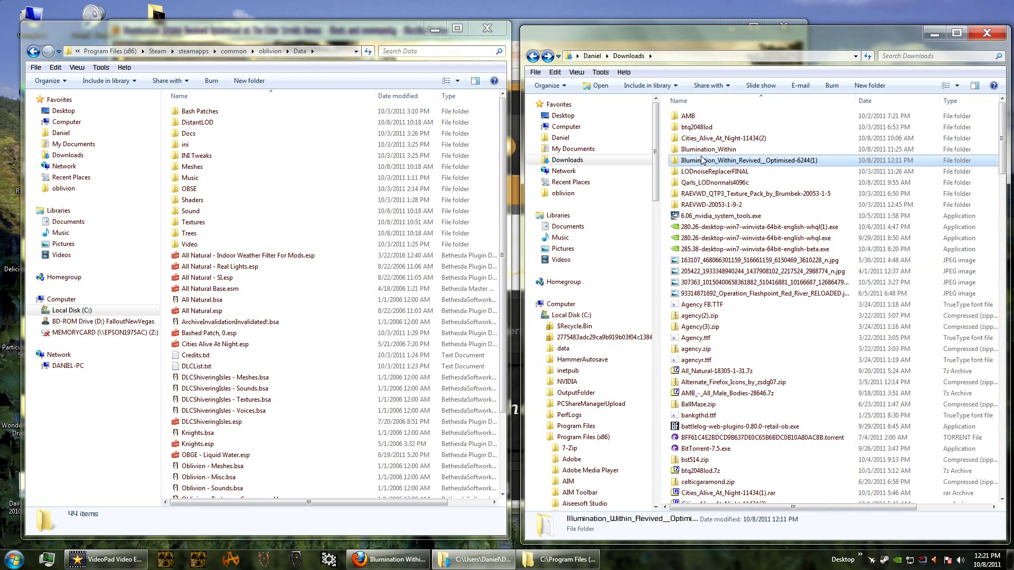
{"action": "double_click", "coordinate": [706, 150]}
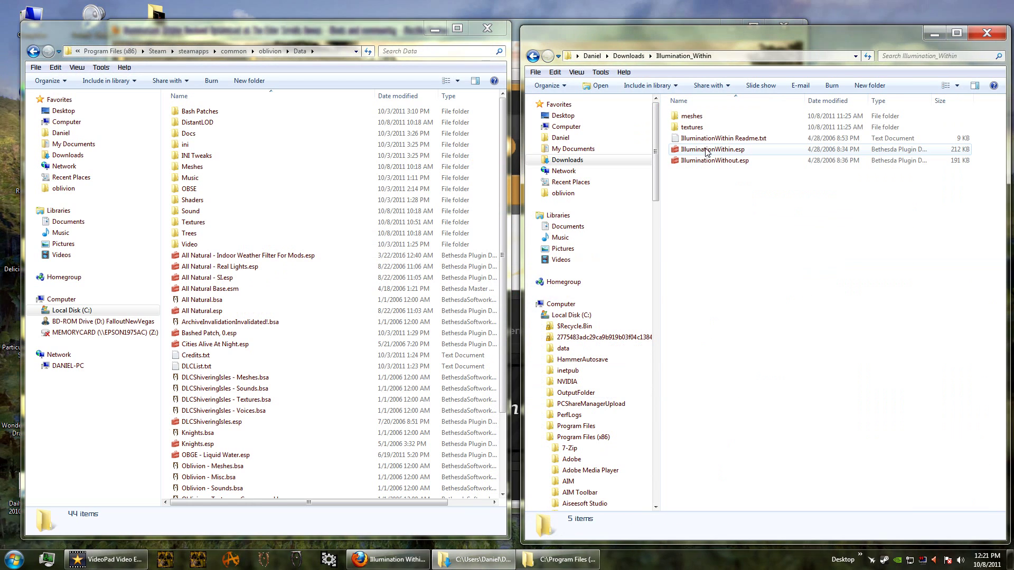
{"action": "left_click", "coordinate": [700, 119]}
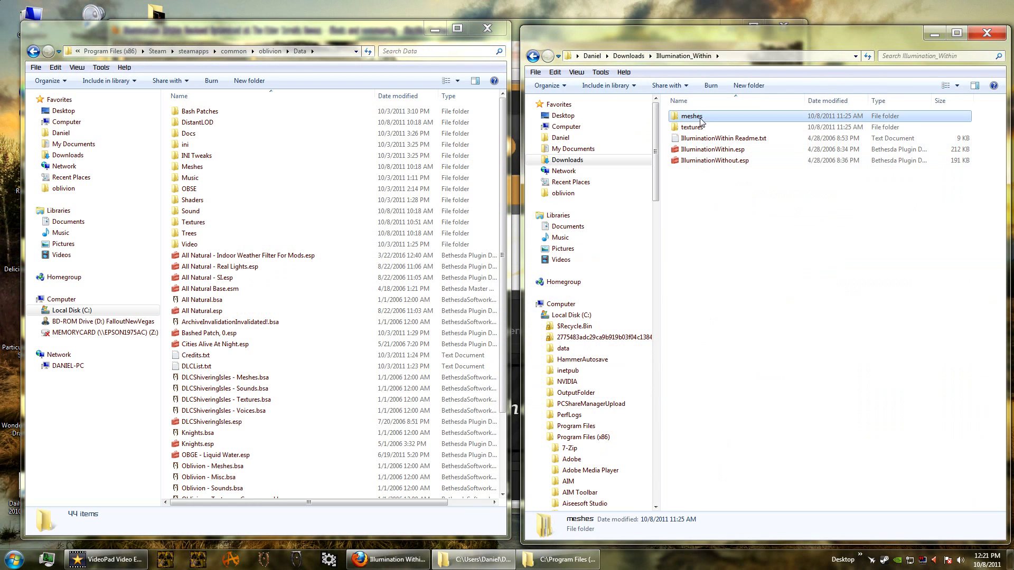
{"action": "left_click", "coordinate": [687, 138]}
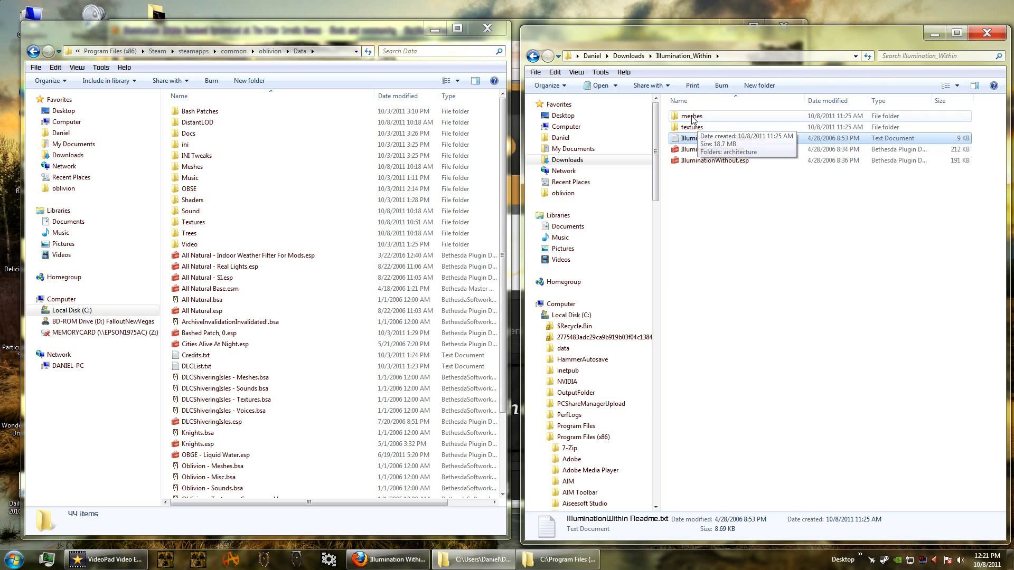
Step: Copy the meshes and textures folders and IlluminationWithin.esp into the oblivion Data folder, merging with the existing folders
{"action": "left_click", "coordinate": [692, 116]}
{"action": "left_click", "coordinate": [691, 129], "text": "shift"}
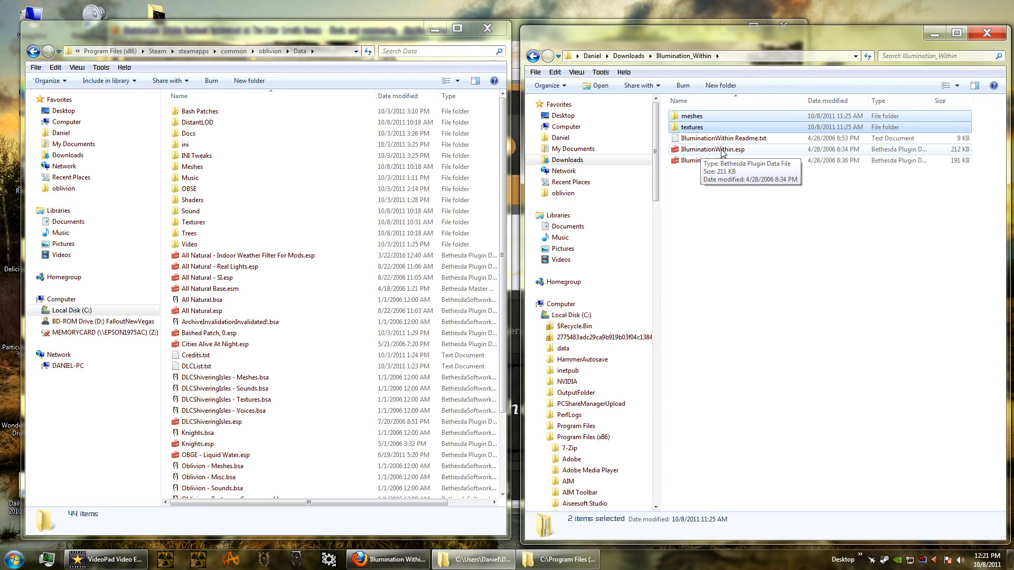
{"action": "left_click", "coordinate": [722, 150], "text": "ctrl"}
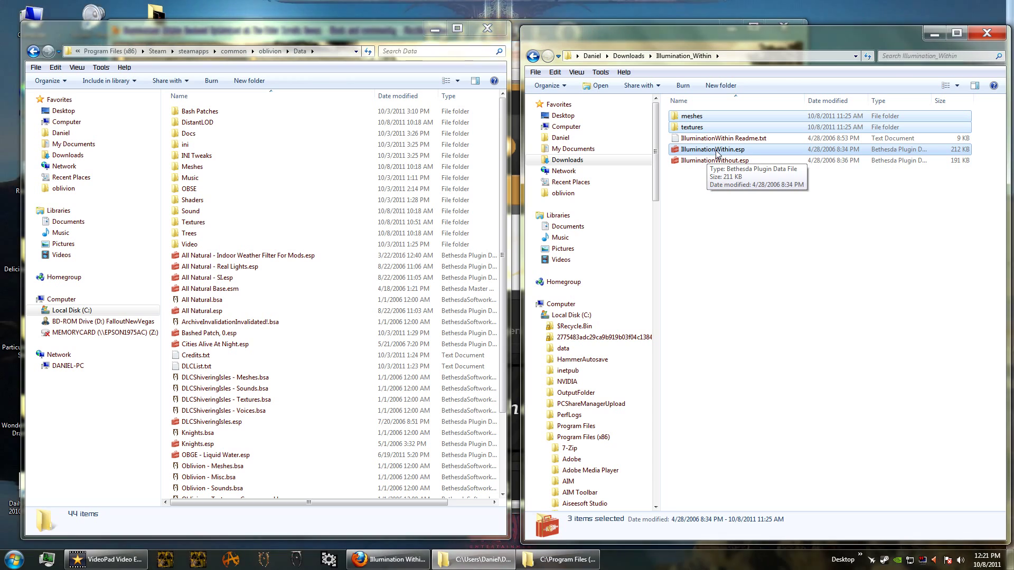
{"action": "left_click_drag", "start_coordinate": [709, 153], "coordinate": [296, 368]}
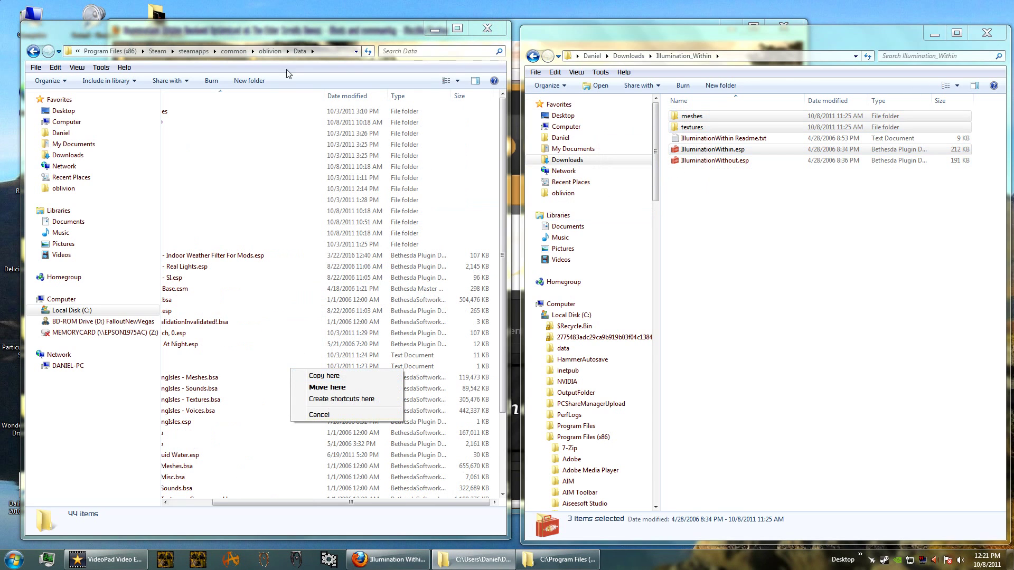
{"action": "left_click", "coordinate": [324, 376]}
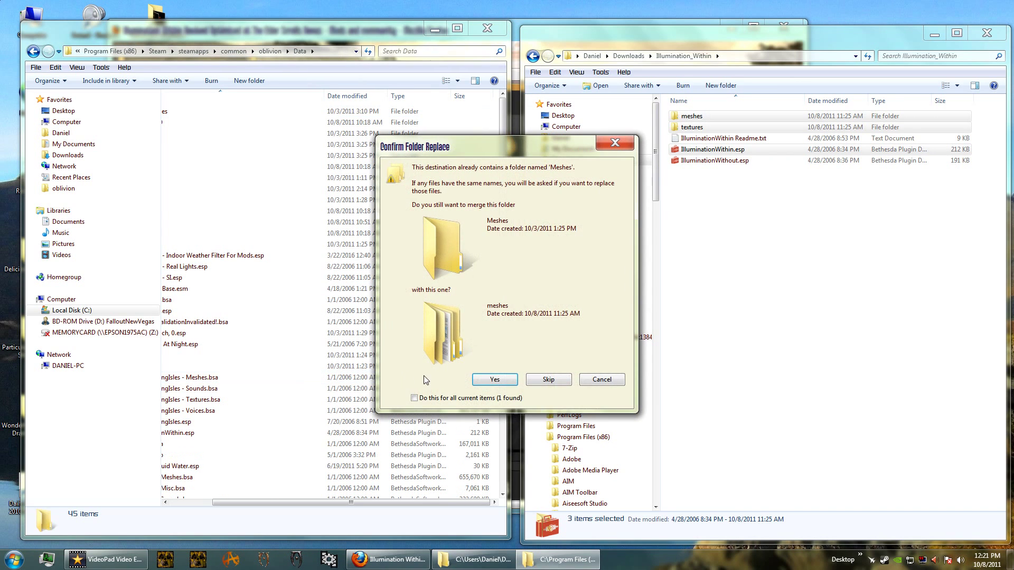
{"action": "left_click", "coordinate": [499, 383]}
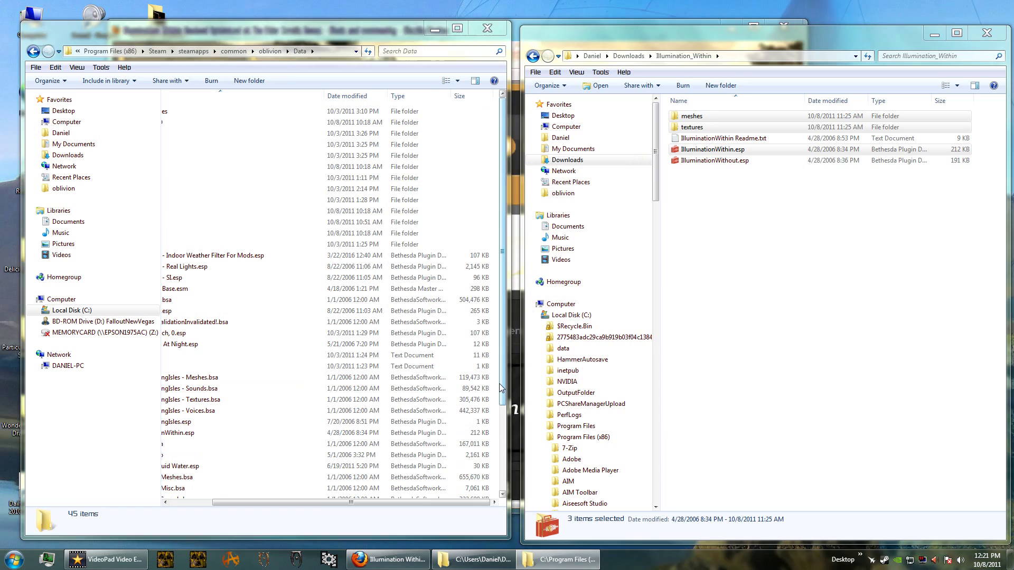
{"action": "left_click_drag", "start_coordinate": [300, 504], "coordinate": [251, 504]}
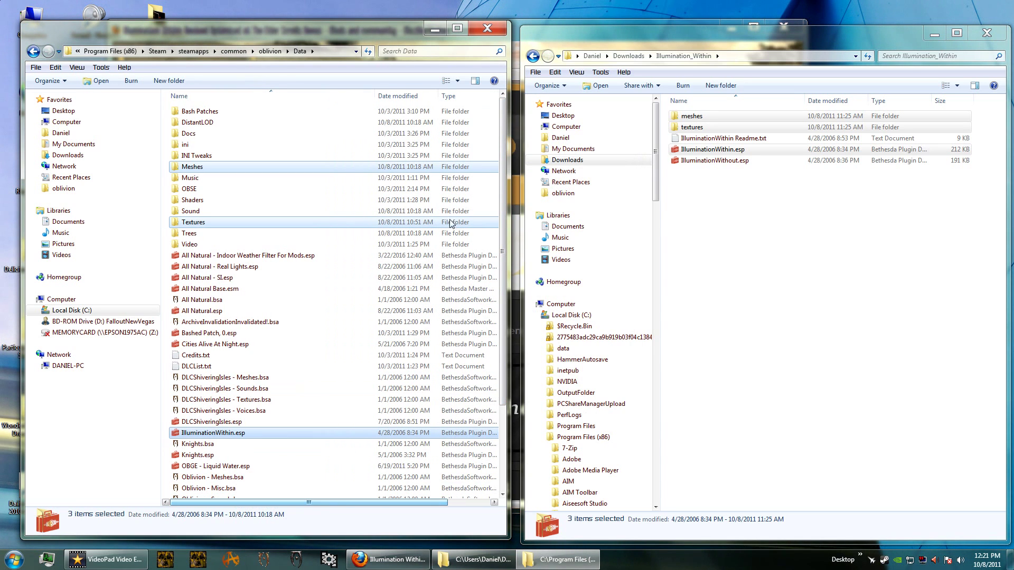
Step: Open the SuperMega folder inside the Illumination_Within_Revived__Optimised-6244(1) download folder
{"action": "left_click", "coordinate": [533, 56]}
{"action": "left_click", "coordinate": [534, 56]}
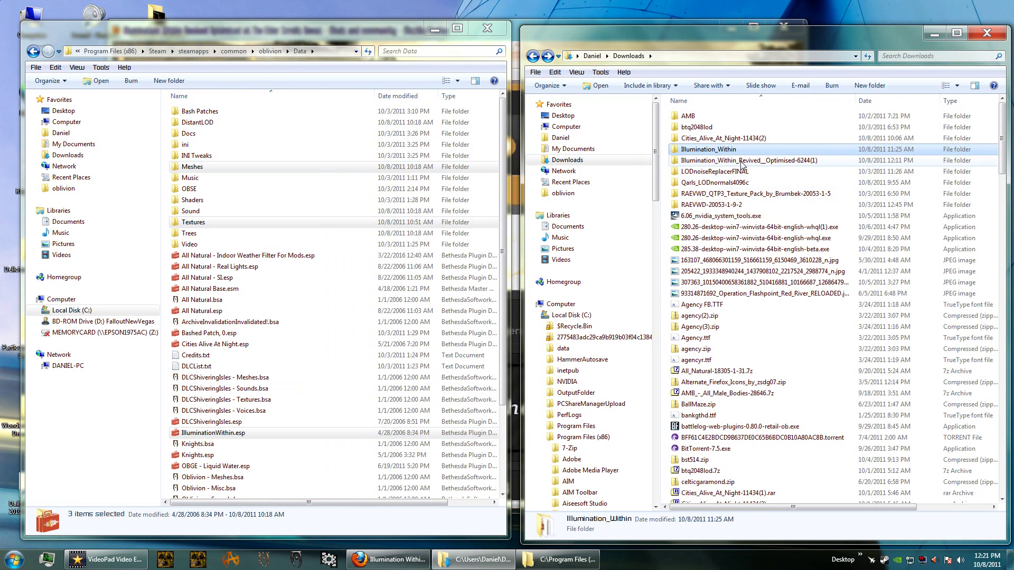
{"action": "double_click", "coordinate": [723, 161]}
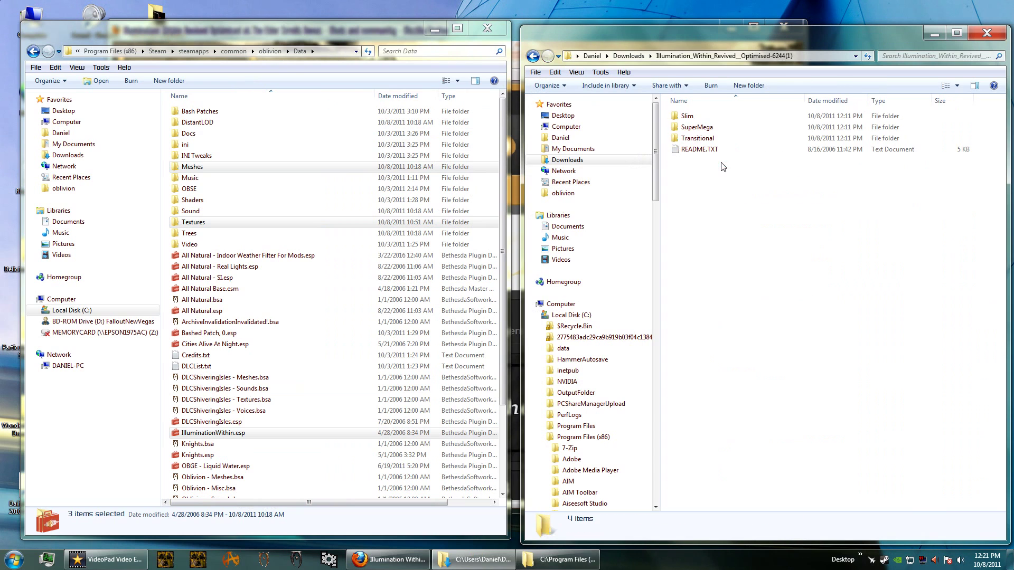
{"action": "left_click", "coordinate": [701, 127]}
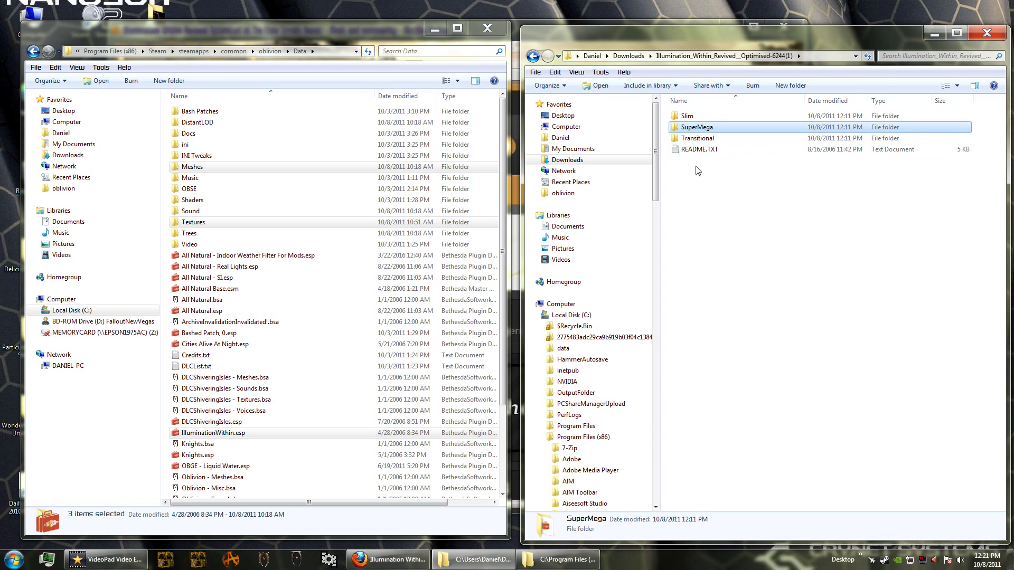
{"action": "double_click", "coordinate": [700, 128]}
Step: Copy IWR - Windows Lights Shutters - Optimised.esp from SuperMega into the oblivion Data folder
{"action": "left_click", "coordinate": [728, 117]}
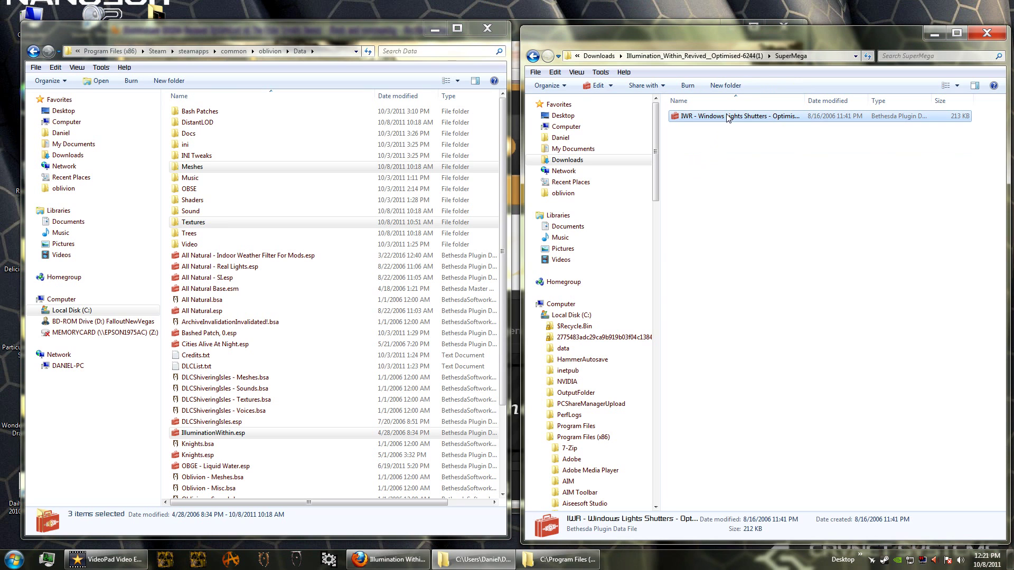
{"action": "left_click_drag", "start_coordinate": [805, 98], "coordinate": [832, 98]}
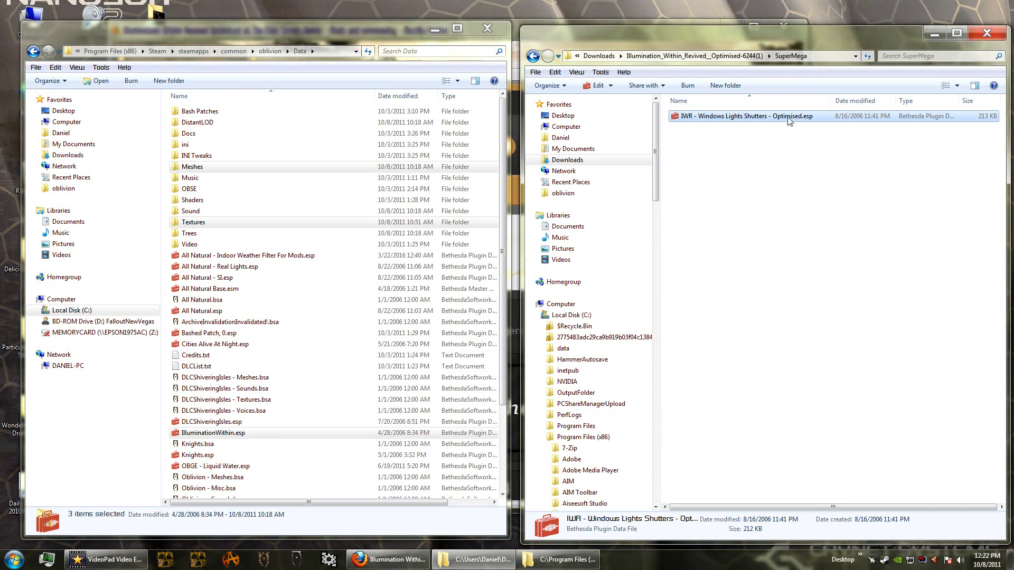
{"action": "left_click_drag", "start_coordinate": [740, 117], "coordinate": [280, 412]}
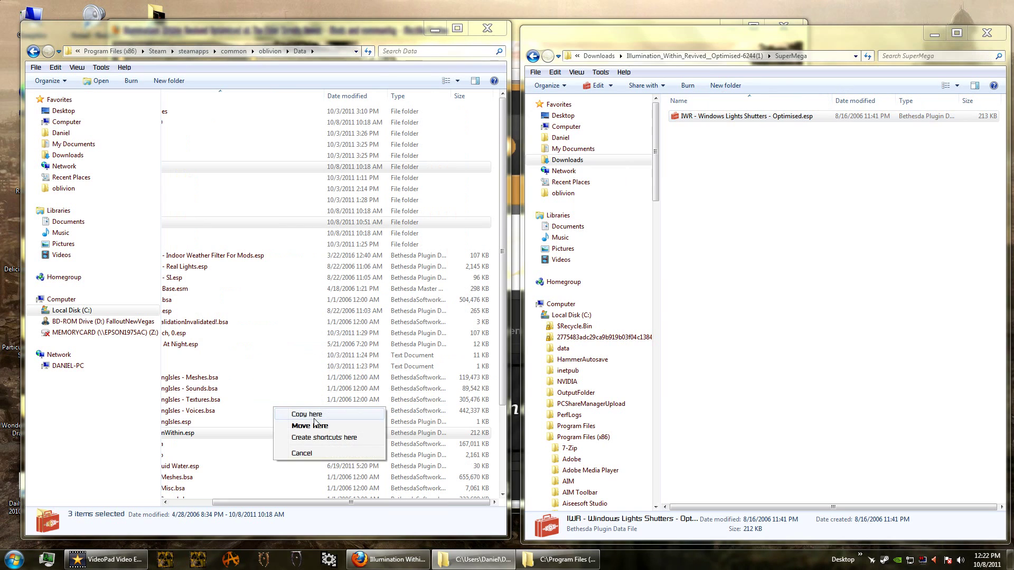
{"action": "left_click", "coordinate": [316, 420]}
{"action": "left_click", "coordinate": [194, 502]}
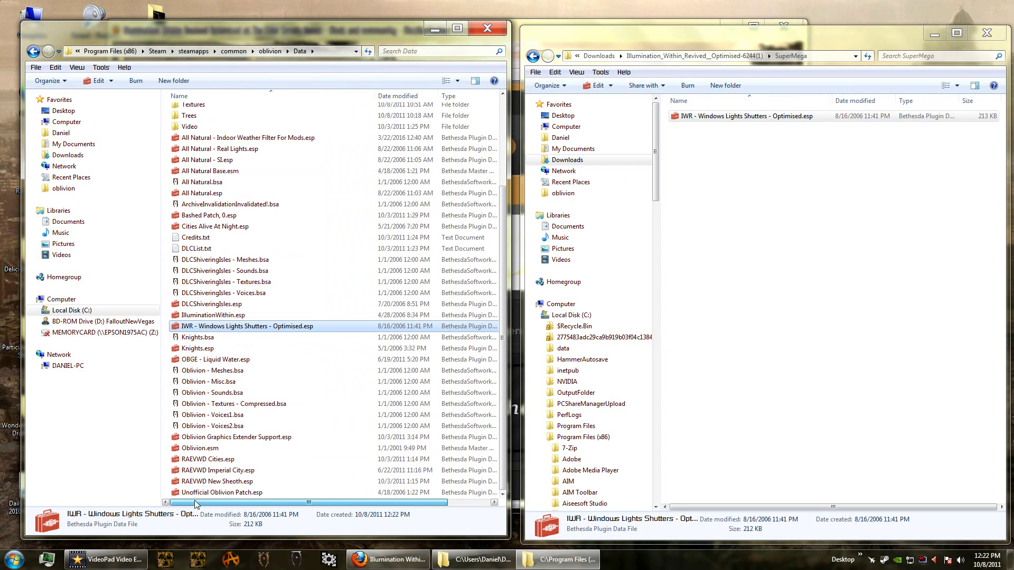
Step: Open Oblivion Mod Manager and enable IlluminationWithin.esp and IWR - Windows Lights Shutters - Optimised.esp
{"action": "left_click", "coordinate": [264, 560]}
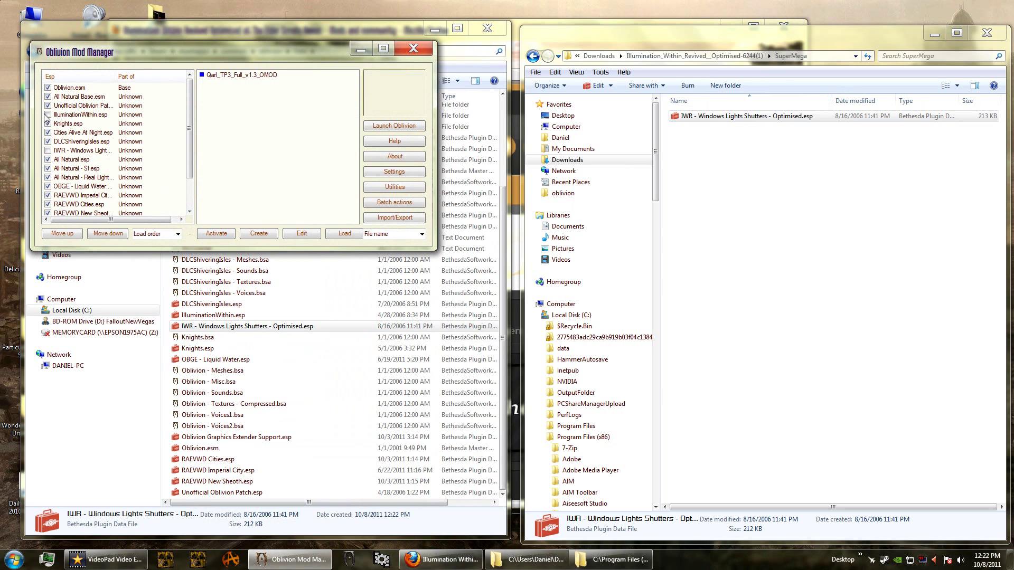
{"action": "left_click_drag", "start_coordinate": [95, 52], "coordinate": [153, 152]}
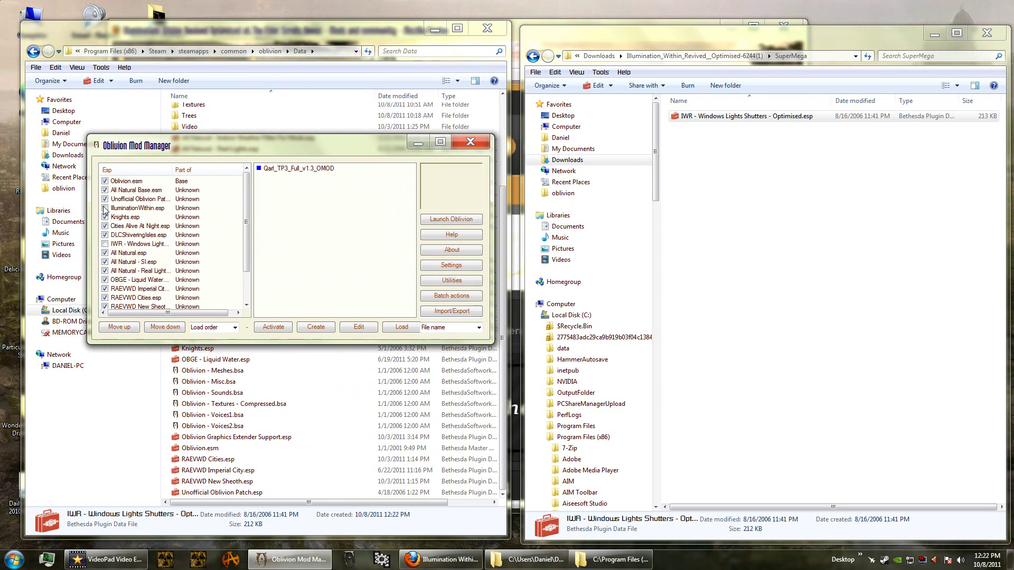
{"action": "left_click", "coordinate": [106, 208]}
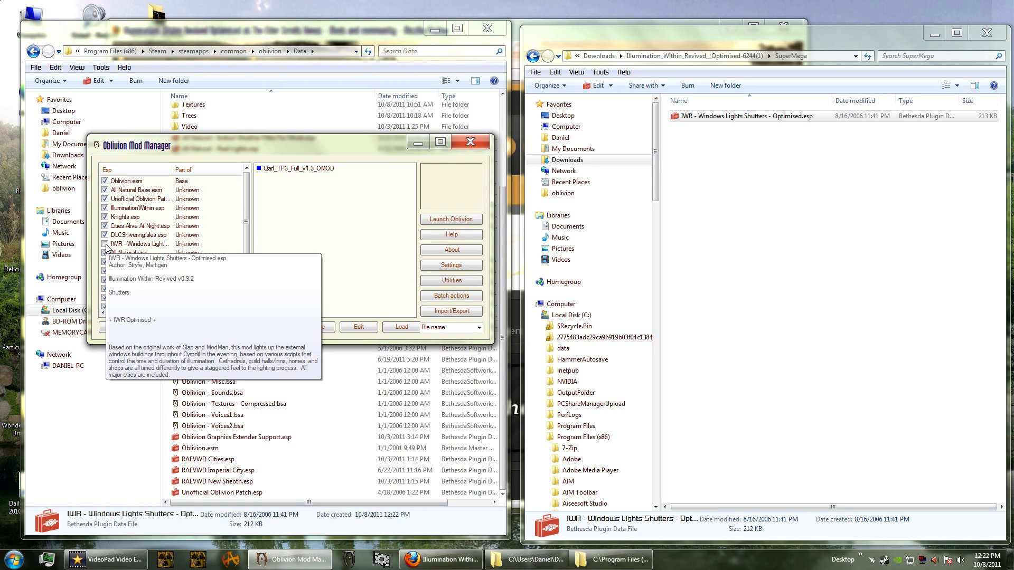
{"action": "left_click", "coordinate": [105, 244]}
{"action": "scroll", "coordinate": [164, 265], "scroll_direction": "down", "scroll_amount": 2}
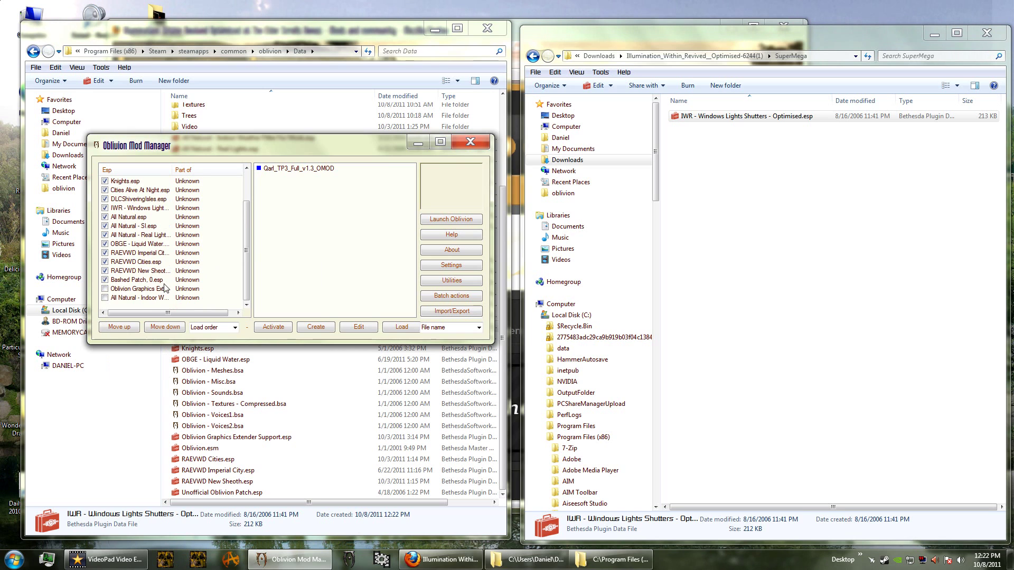
Step: Move Knights.esp below DLCShiveringIsles.esp in the load order, and select the IWR - Windows Lights Shutters plugin
{"action": "scroll", "coordinate": [132, 264], "scroll_direction": "up", "scroll_amount": 2}
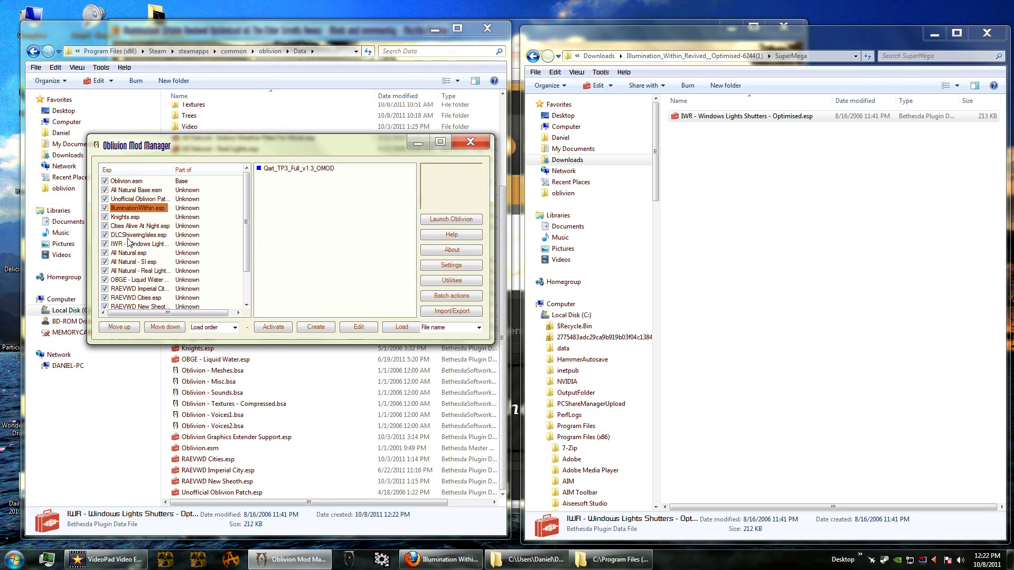
{"action": "left_click_drag", "start_coordinate": [147, 220], "coordinate": [134, 241]}
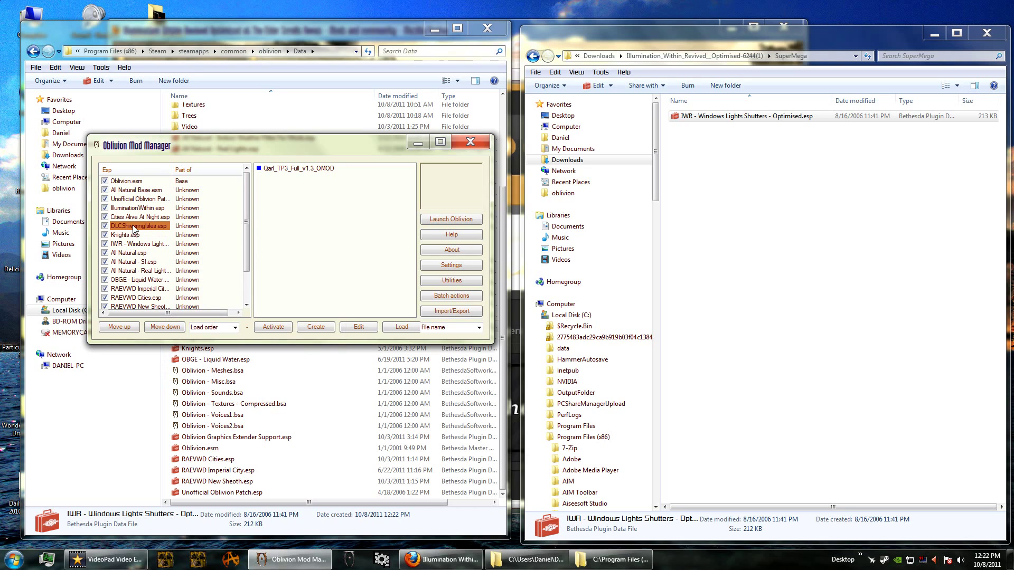
{"action": "left_click", "coordinate": [139, 243]}
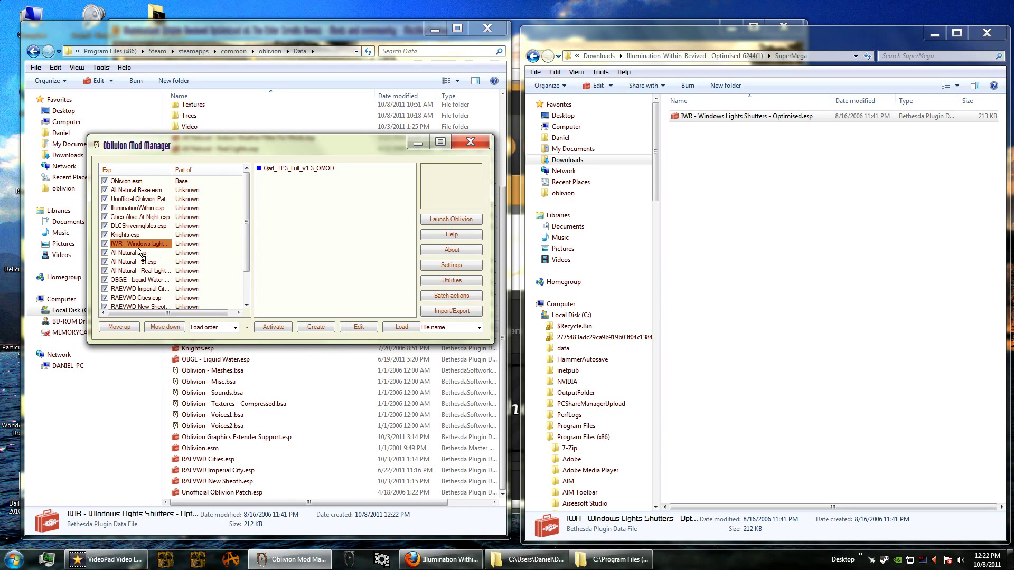
{"action": "left_click_drag", "start_coordinate": [143, 253], "coordinate": [146, 251]}
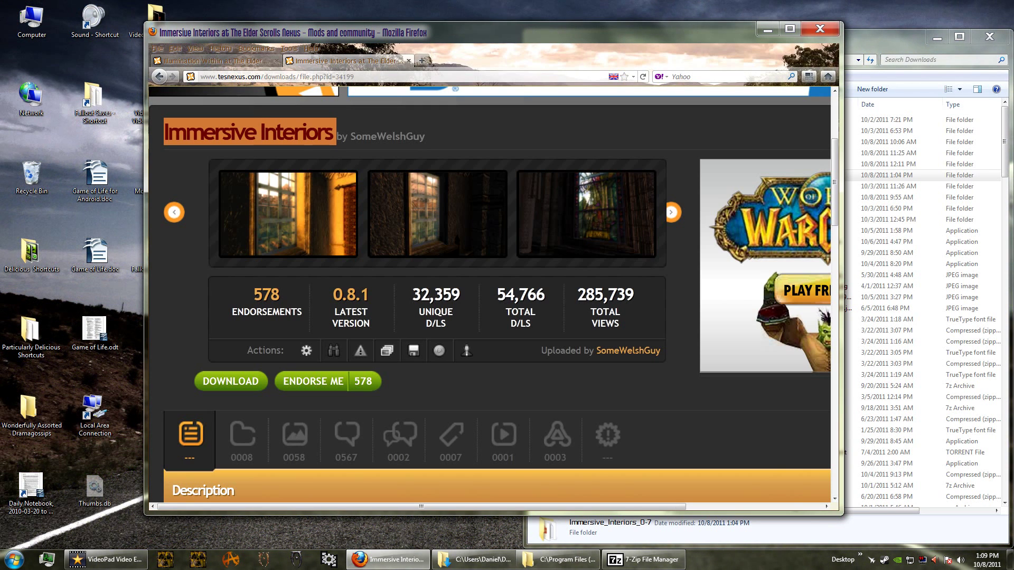
Step: View the first preview image on the Immersive Interiors mod page and look through the mod's files
{"action": "left_click", "coordinate": [313, 230]}
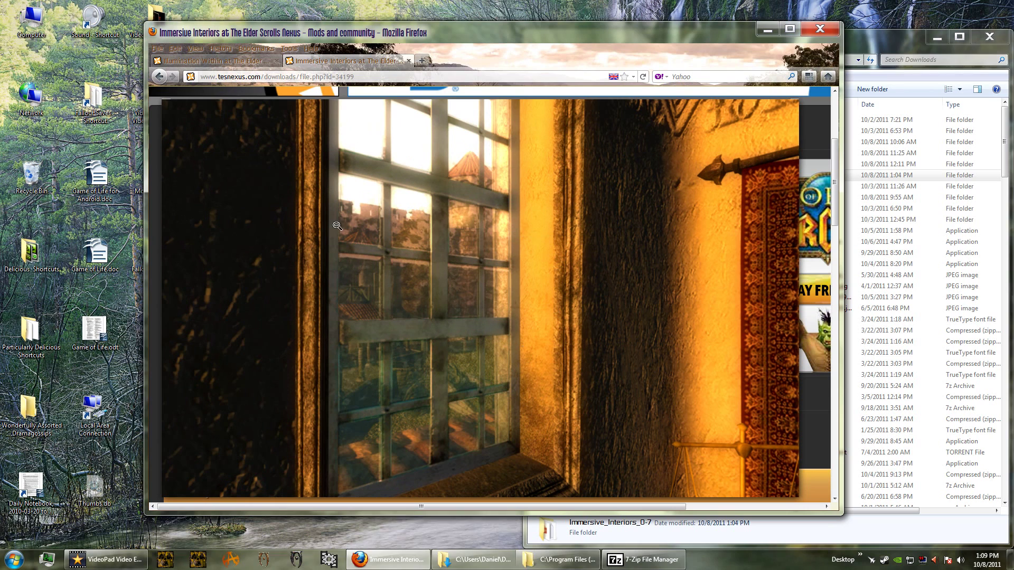
{"action": "left_click", "coordinate": [612, 285]}
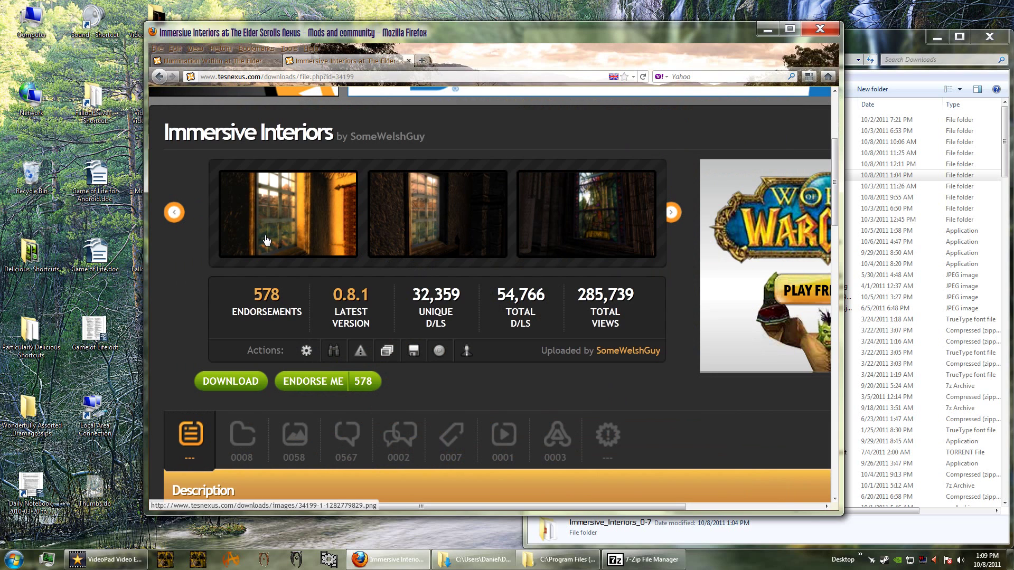
{"action": "left_click", "coordinate": [242, 438]}
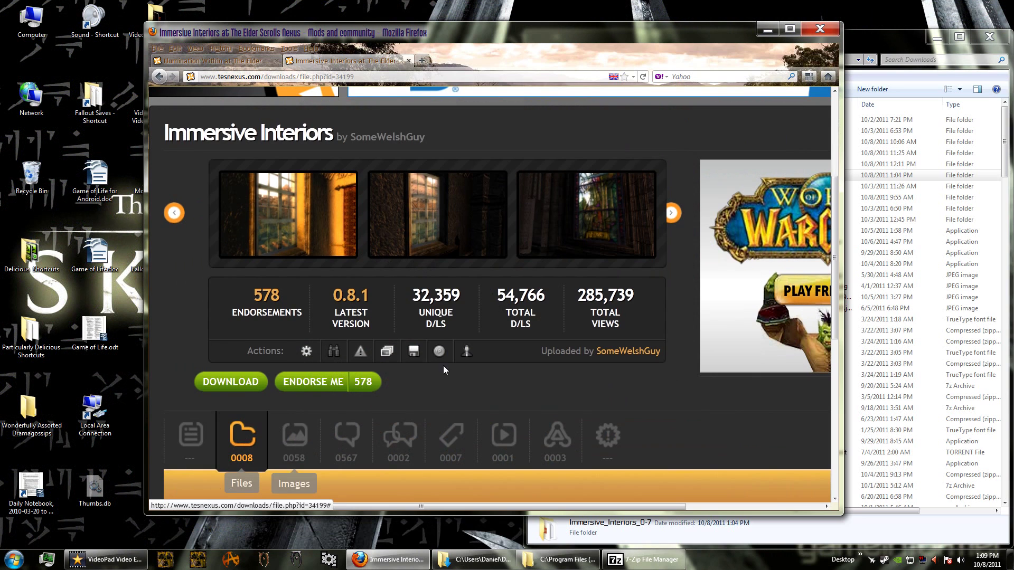
{"action": "scroll", "coordinate": [450, 390], "scroll_direction": "down", "scroll_amount": 10}
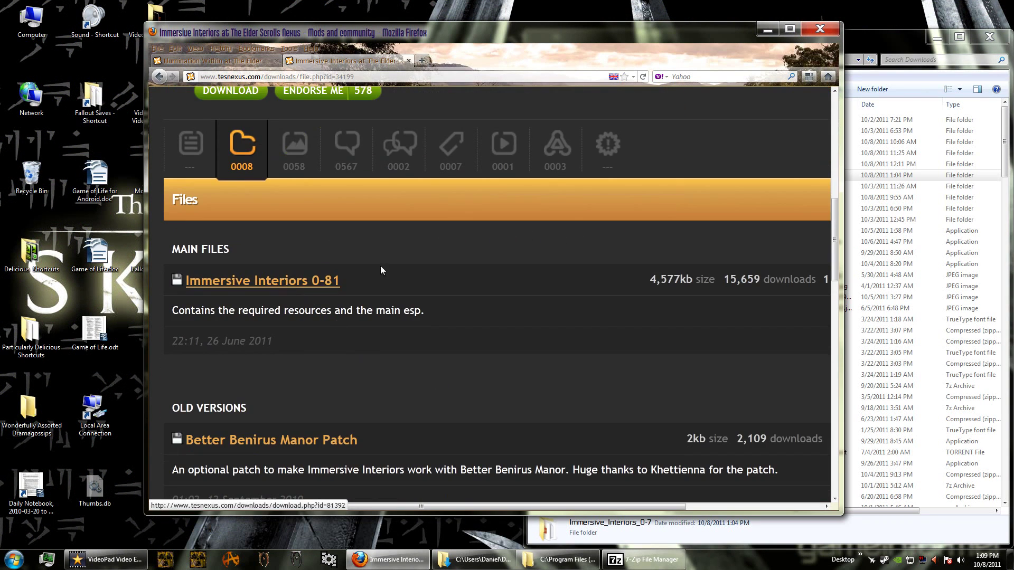
Step: Open the Immersive_Interiors_0-7 download folder, look through Immersive Interiors Readme.txt and select Immersive Interiors.esp
{"action": "left_click", "coordinate": [872, 47]}
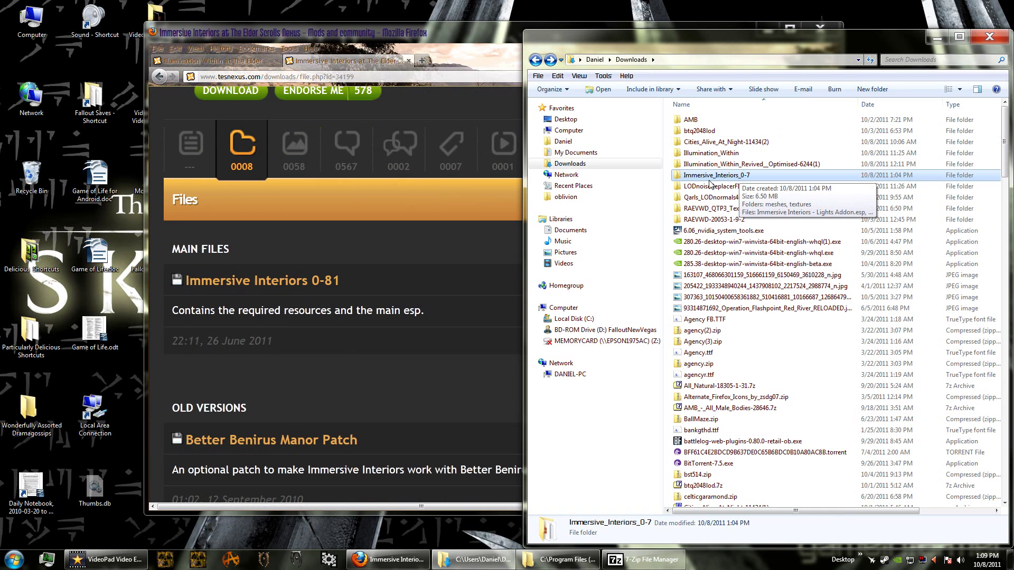
{"action": "double_click", "coordinate": [724, 177]}
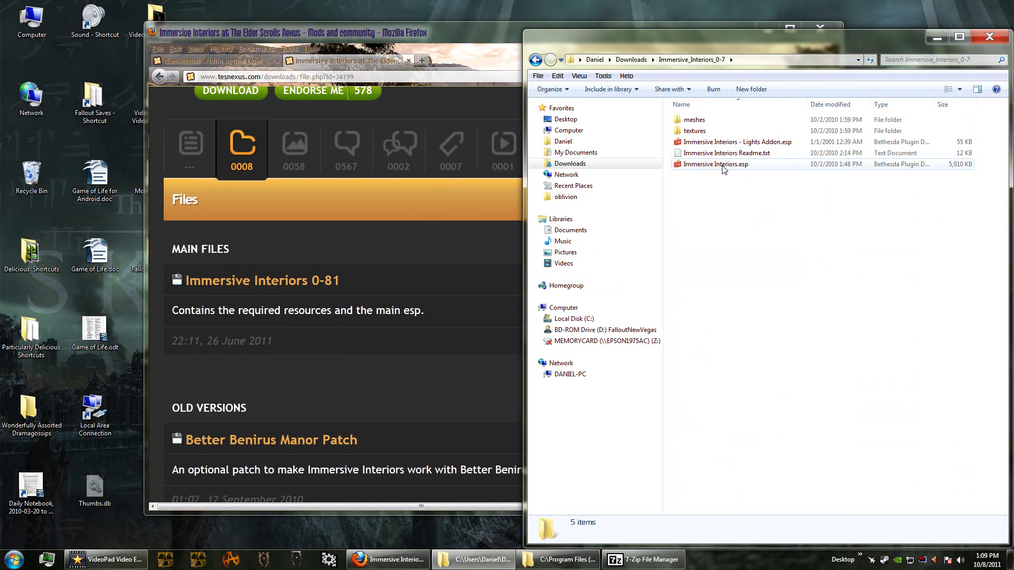
{"action": "double_click", "coordinate": [727, 154]}
{"action": "scroll", "coordinate": [729, 302], "scroll_direction": "down", "scroll_amount": 20}
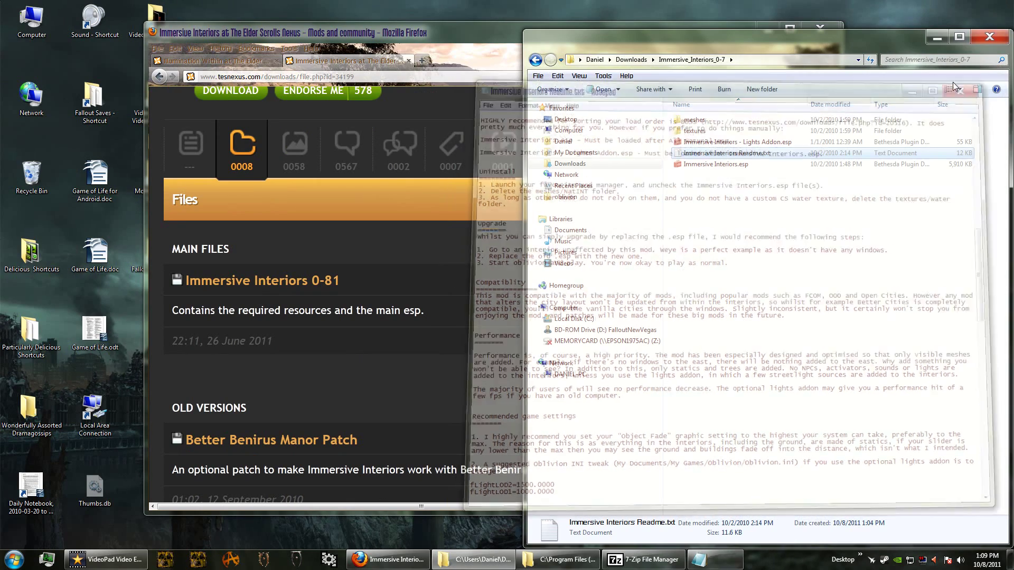
{"action": "left_click", "coordinate": [754, 199]}
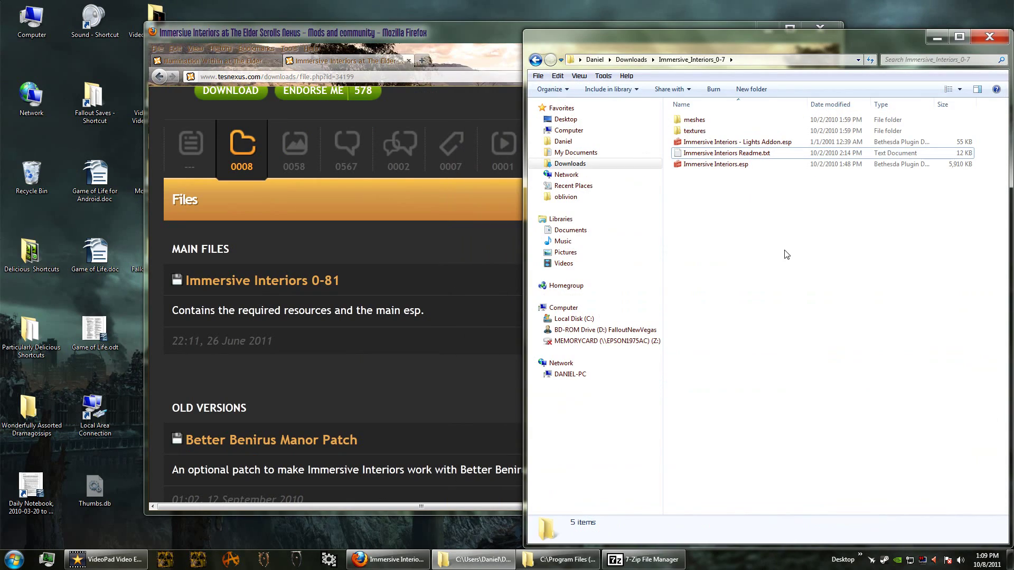
{"action": "left_click", "coordinate": [737, 166]}
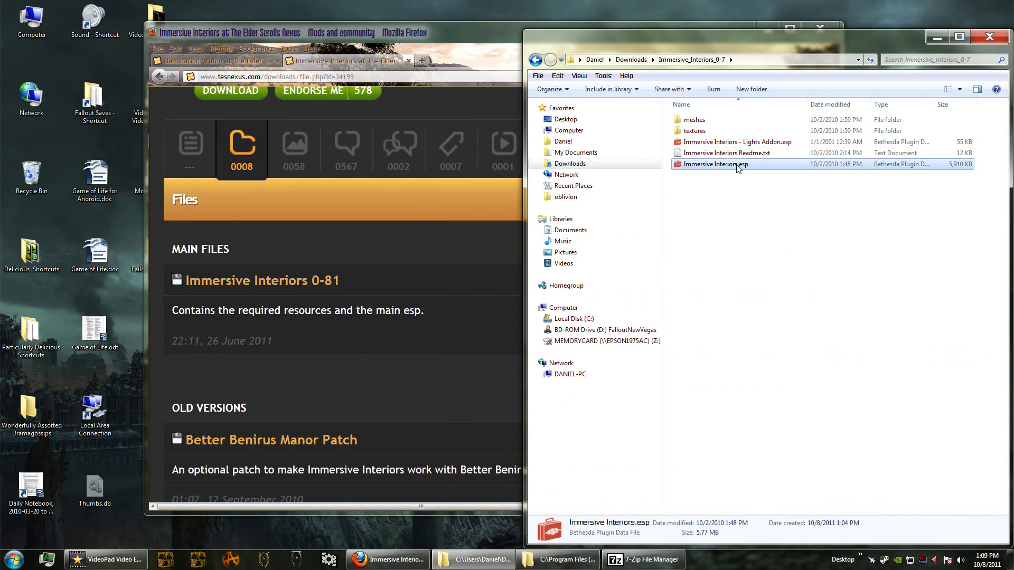
Step: Copy the meshes and textures folders and both Immersive Interiors plugins into Oblivion's Data folder, merging the folders that already exist
{"action": "left_click", "coordinate": [721, 142], "text": "ctrl"}
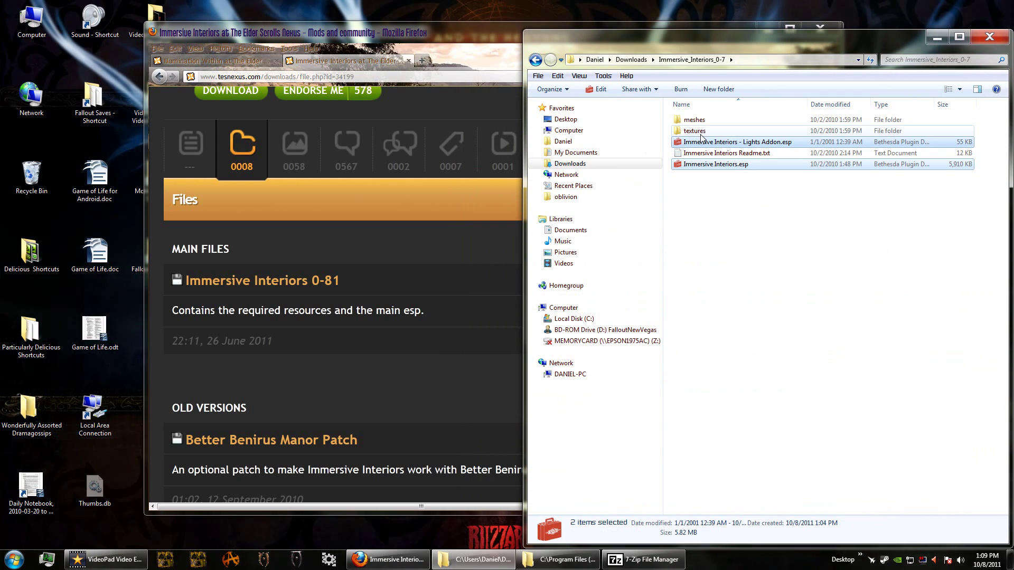
{"action": "left_click", "coordinate": [698, 132], "text": "ctrl"}
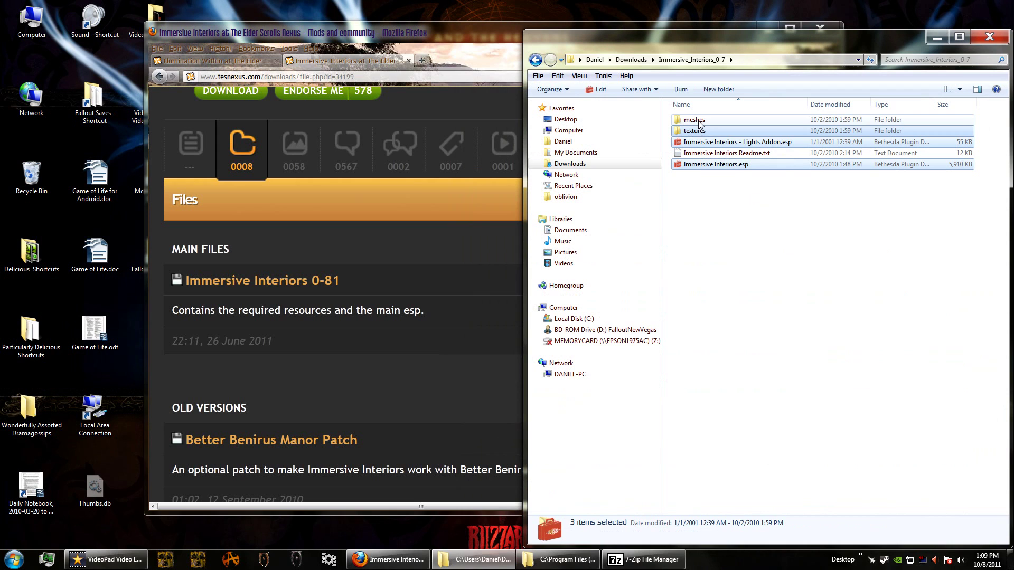
{"action": "left_click", "coordinate": [696, 120], "text": "ctrl"}
{"action": "left_click", "coordinate": [567, 566]}
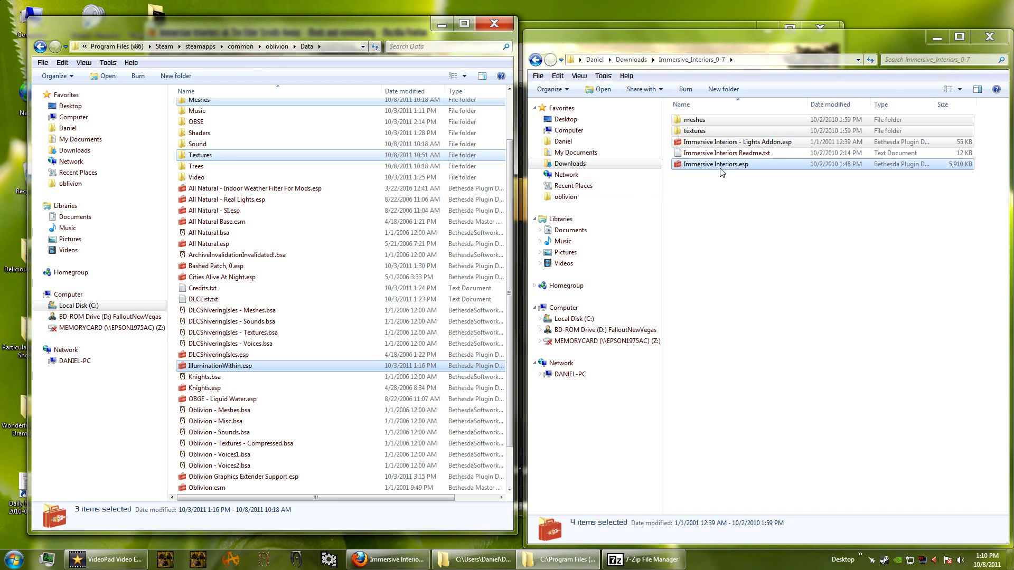
{"action": "left_click_drag", "start_coordinate": [713, 169], "coordinate": [275, 341]}
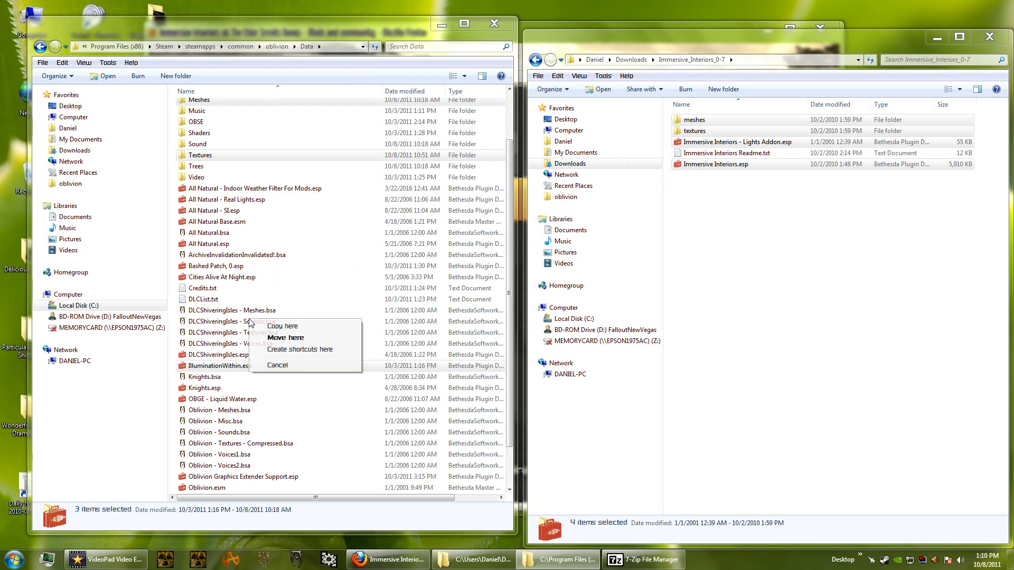
{"action": "left_click", "coordinate": [275, 340]}
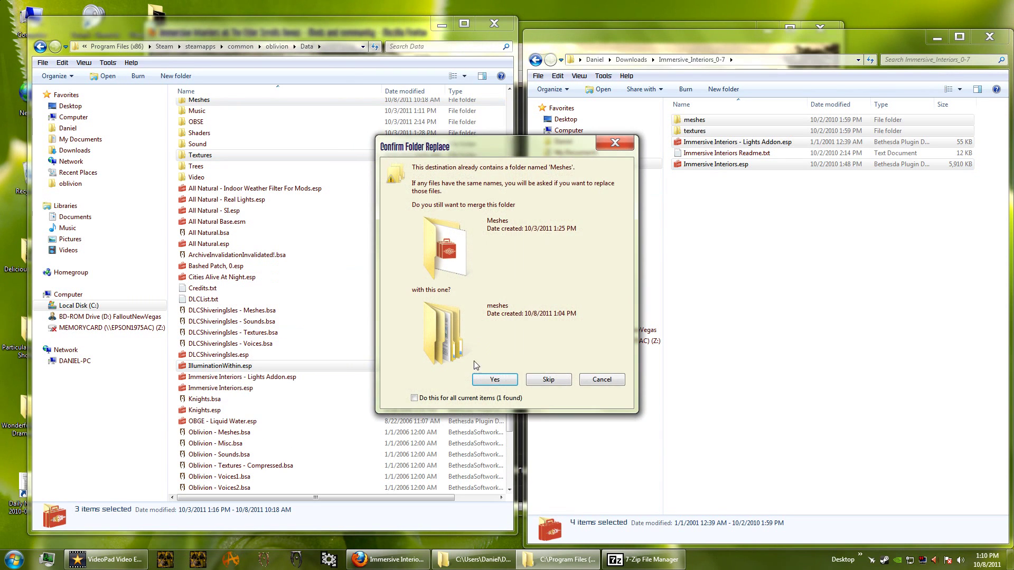
{"action": "left_click", "coordinate": [494, 379]}
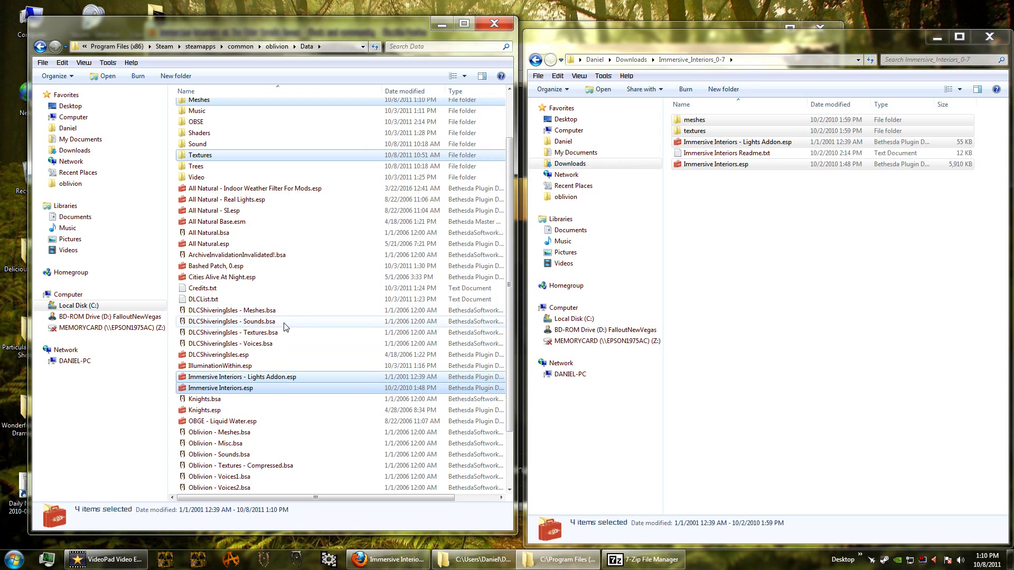
{"action": "left_click", "coordinate": [278, 400]}
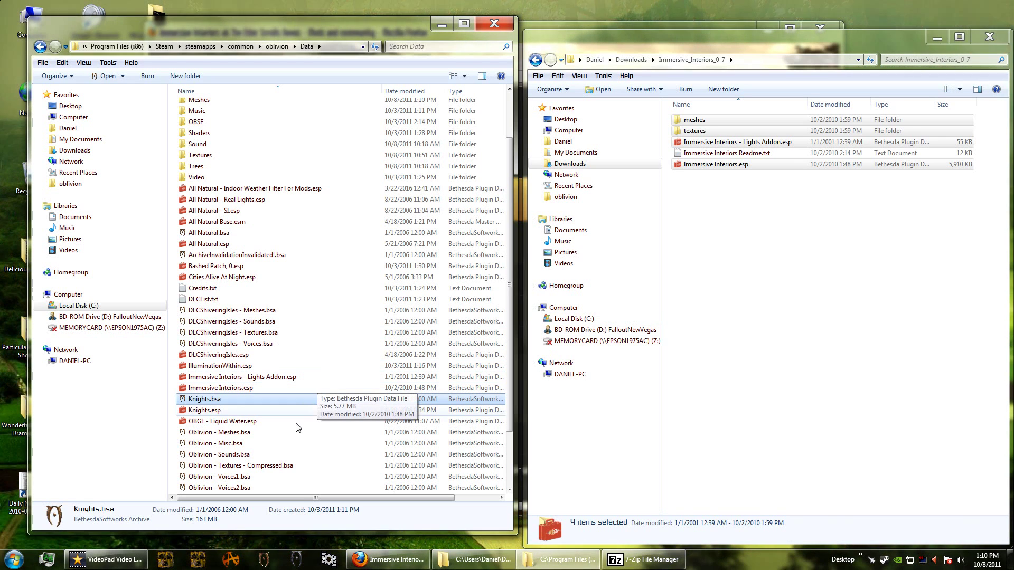
Step: Open Oblivion Mod Manager, enable both Immersive Interiors plugins and place the Lights Addon directly below Immersive Interiors.esp in the load order
{"action": "left_click", "coordinate": [264, 559]}
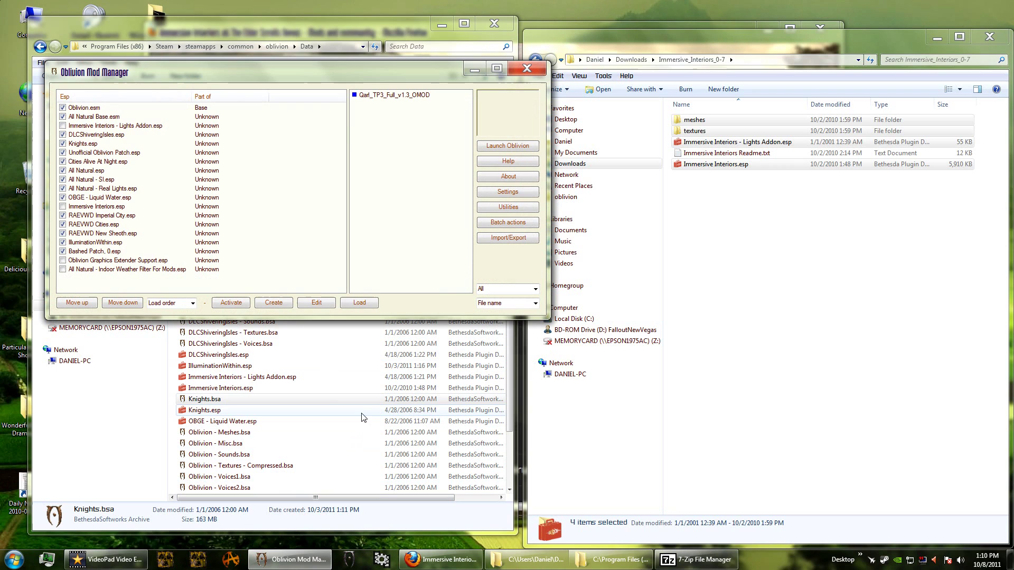
{"action": "left_click", "coordinate": [62, 125]}
{"action": "left_click", "coordinate": [62, 206]}
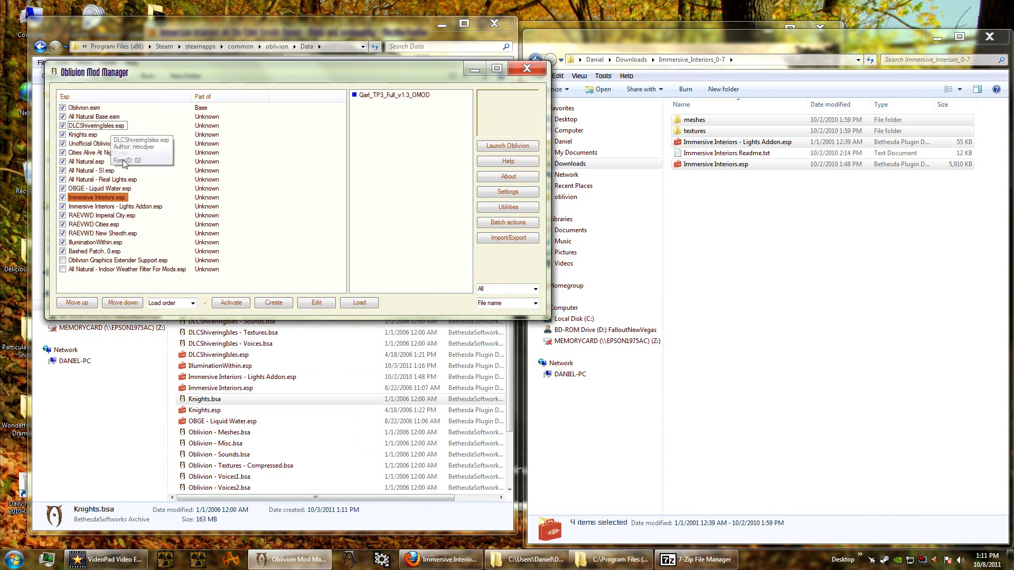
Step: Review the load order from Oblivion.esm downwards, checking the descriptions of the All Natural, Immersive Interiors and RAEVWD plugins
{"action": "mouse_move", "coordinate": [62, 199]}
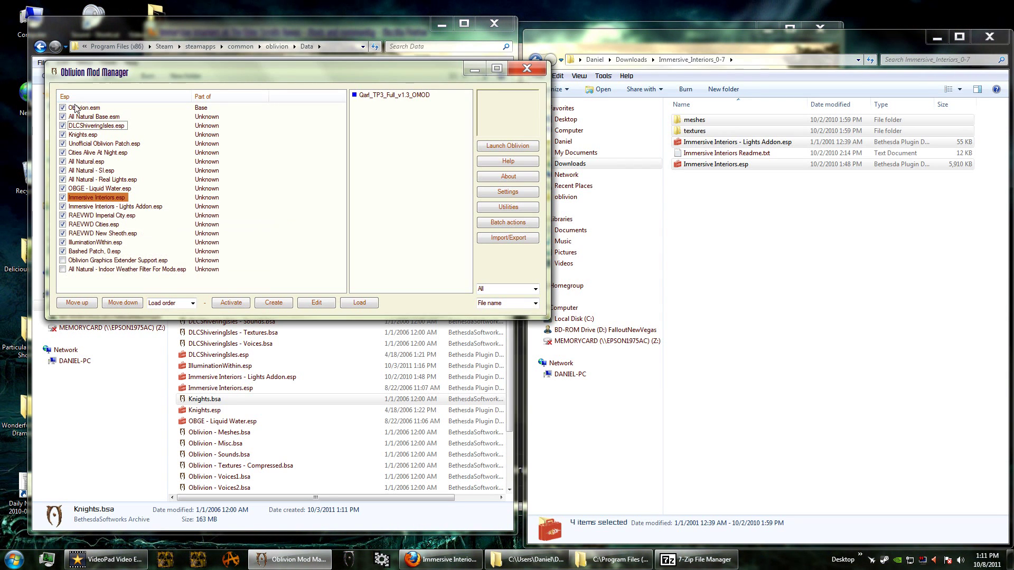
{"action": "mouse_move", "coordinate": [76, 109]}
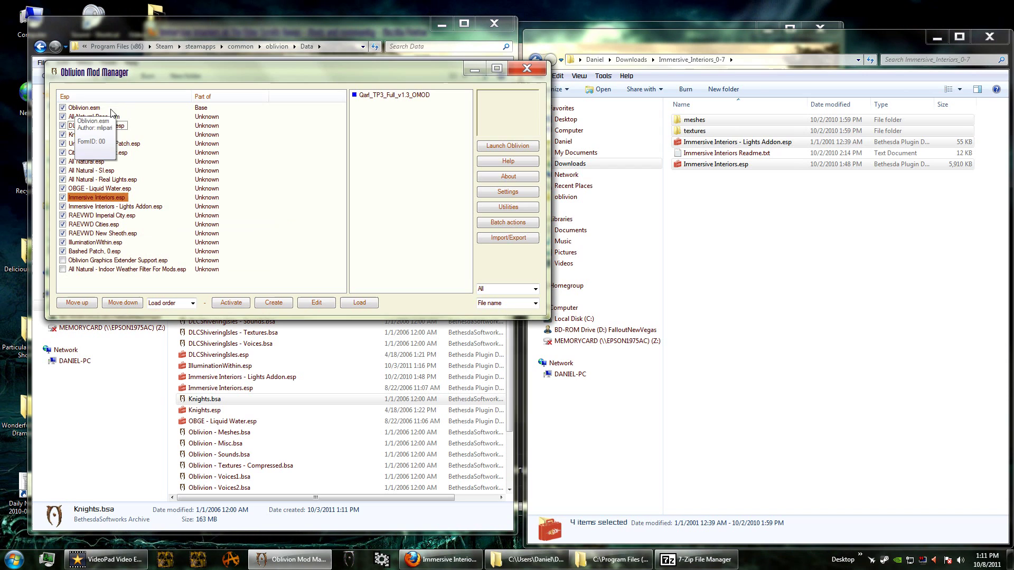
{"action": "mouse_move", "coordinate": [136, 120]}
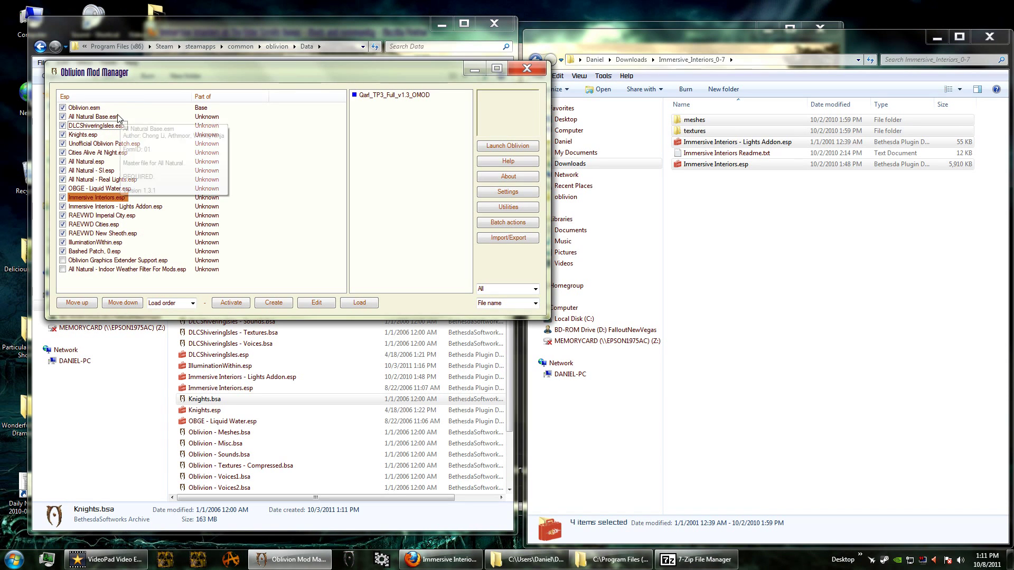
{"action": "mouse_move", "coordinate": [86, 139]}
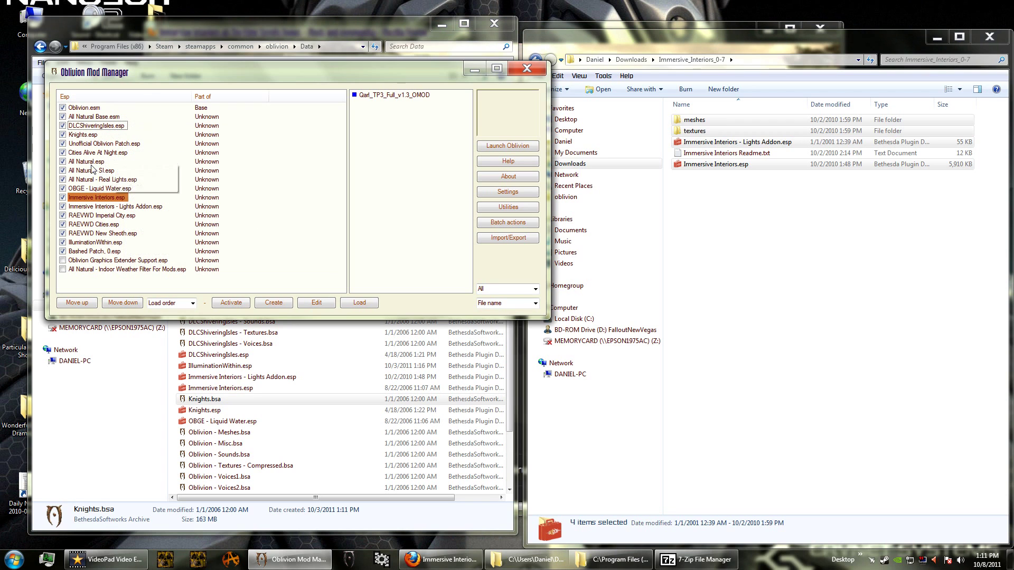
{"action": "mouse_move", "coordinate": [88, 177]}
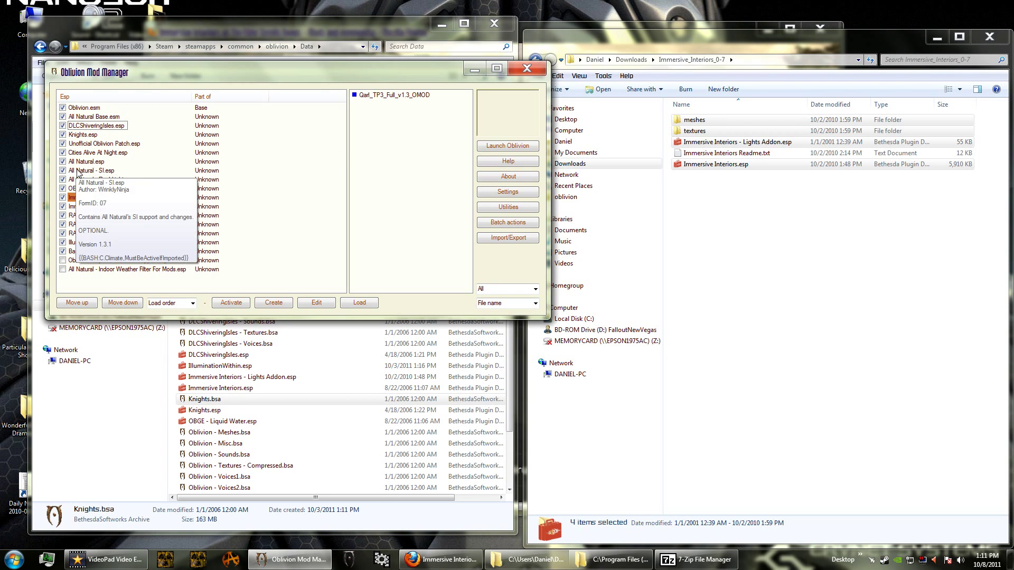
{"action": "mouse_move", "coordinate": [135, 273]}
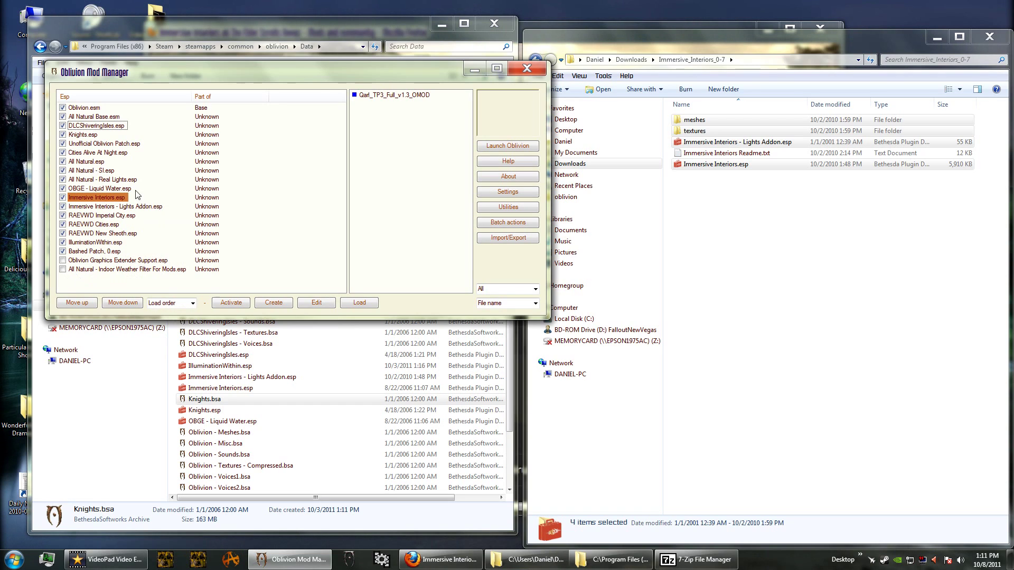
{"action": "left_click", "coordinate": [125, 189]}
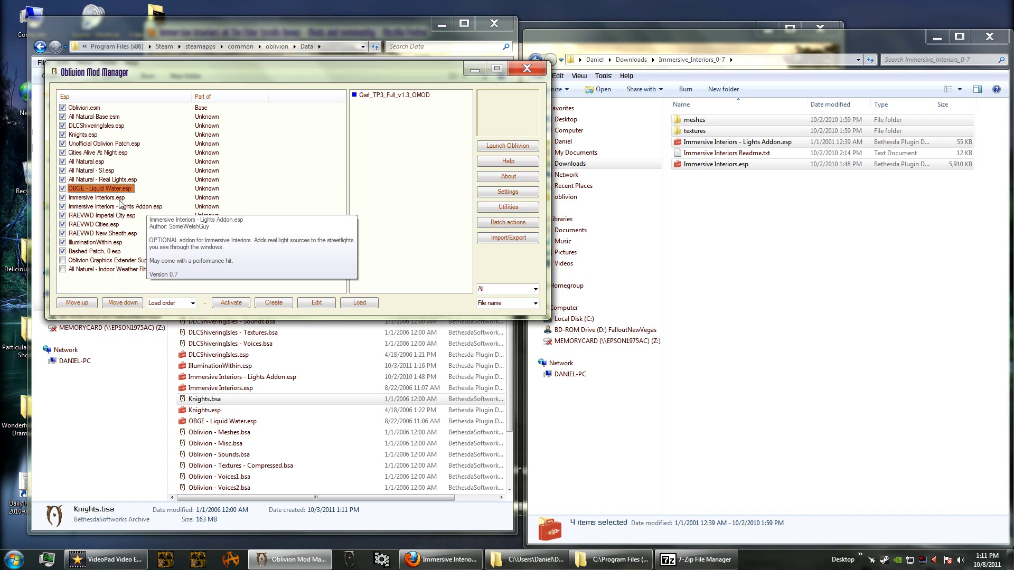
{"action": "left_click", "coordinate": [121, 199]}
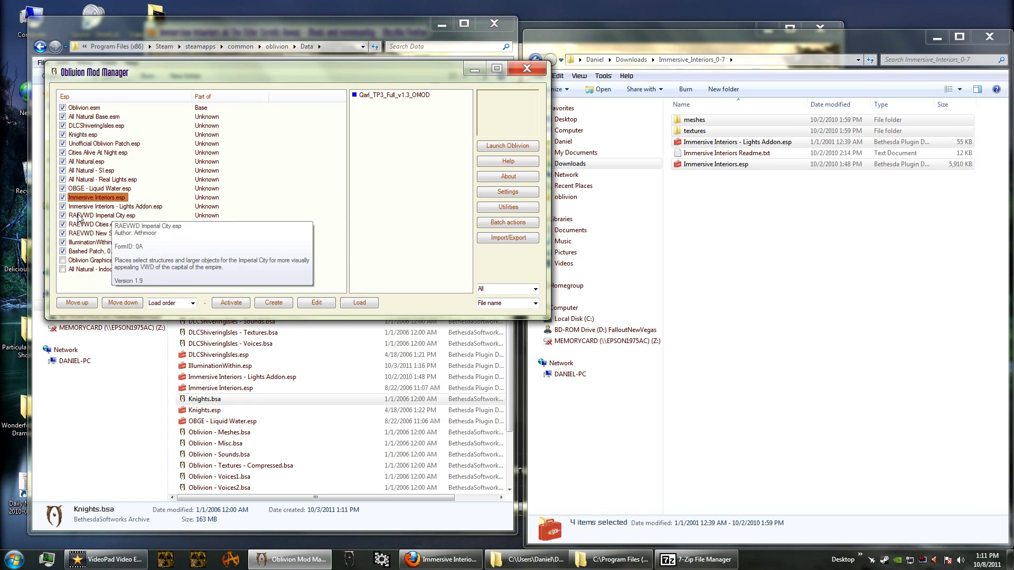
{"action": "mouse_move", "coordinate": [116, 235]}
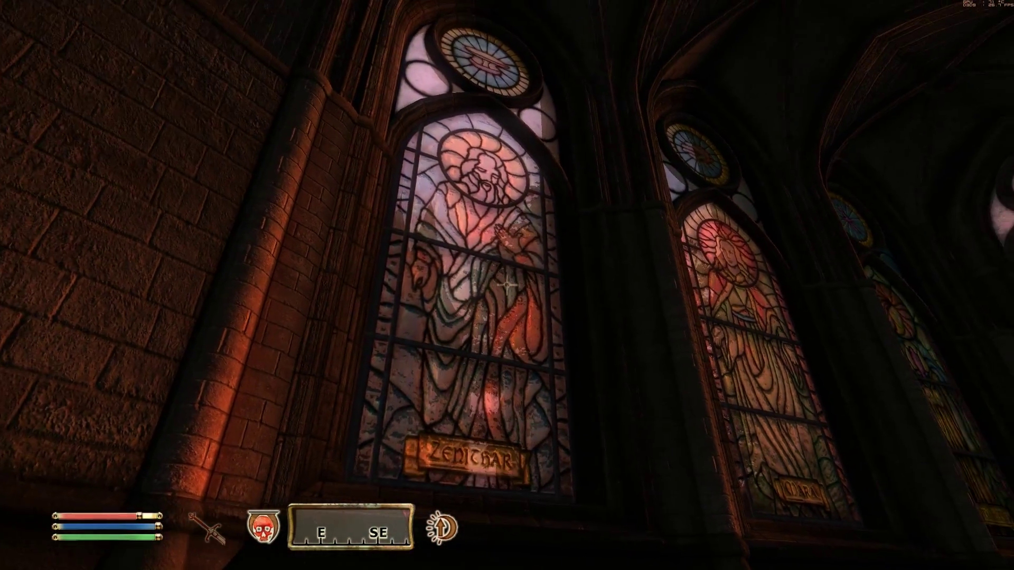
{"action": "key", "text": "w"}
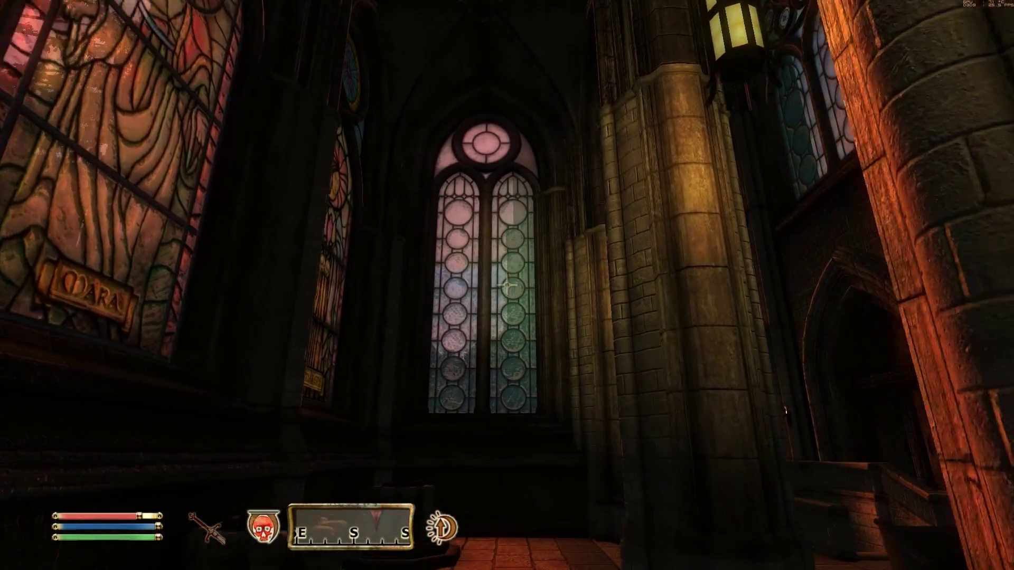
{"action": "key", "text": "w"}
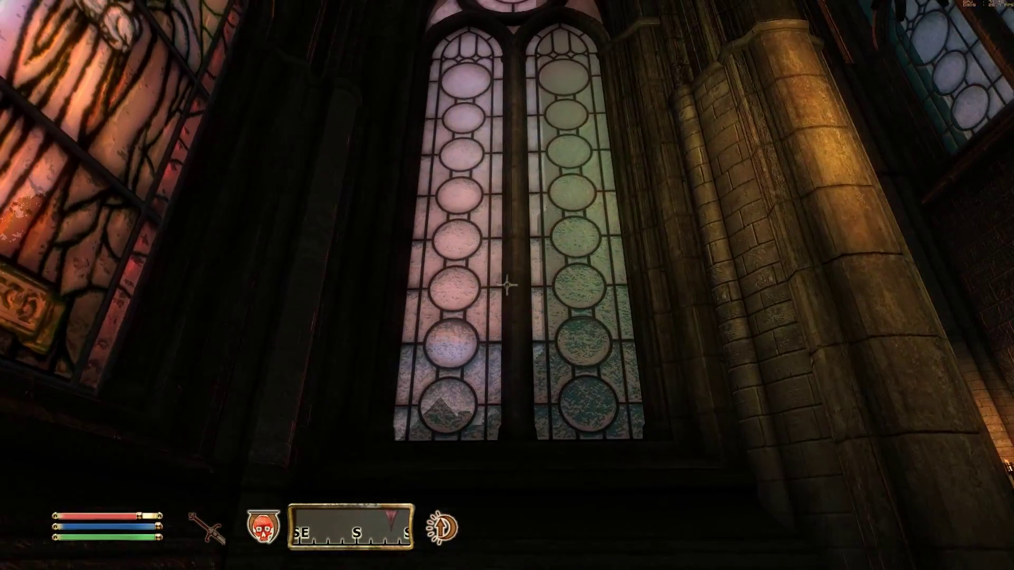
{"action": "key", "text": "w"}
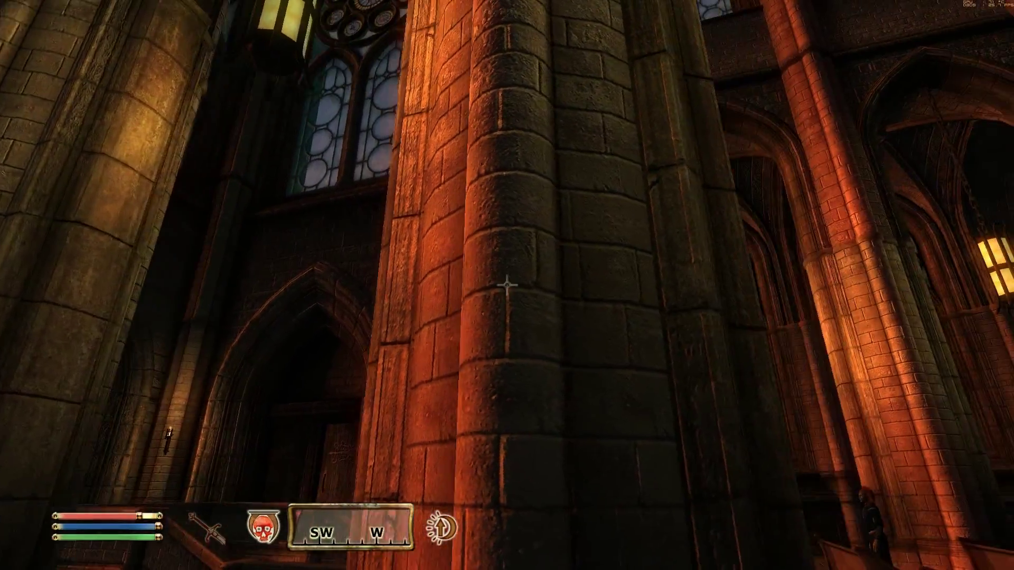
{"action": "key", "text": "w"}
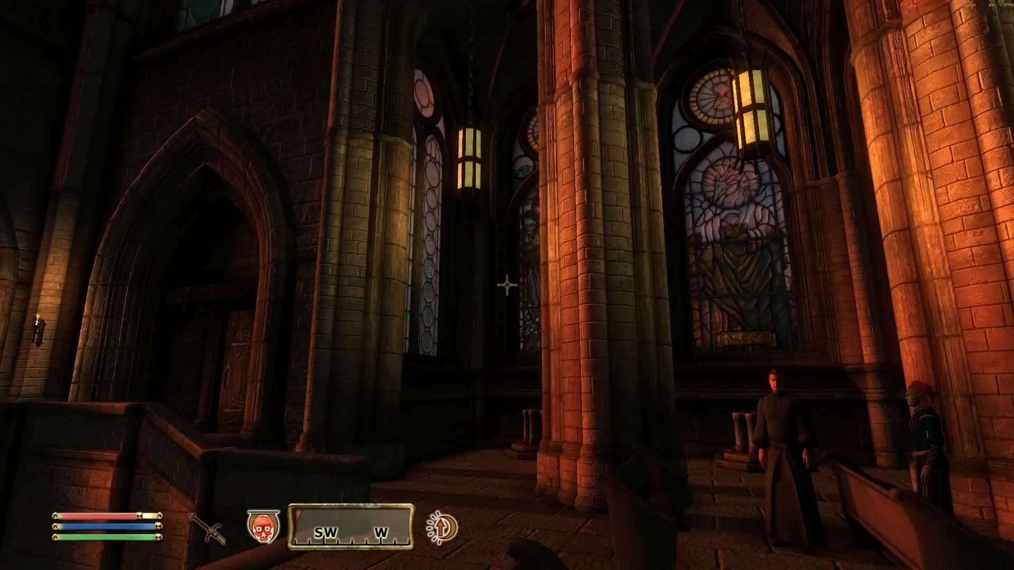
{"action": "key", "text": "w"}
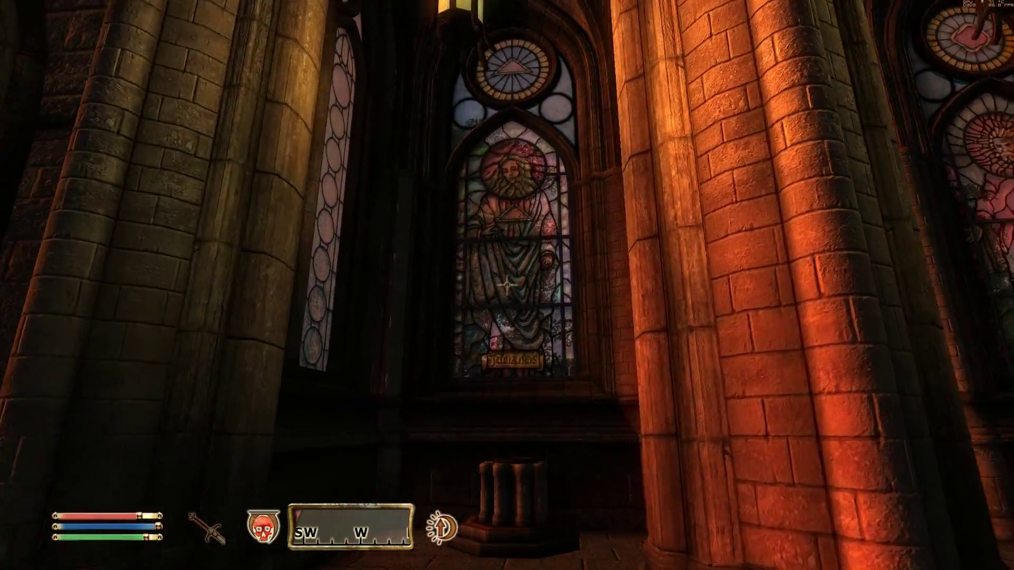
{"action": "key", "text": "s"}
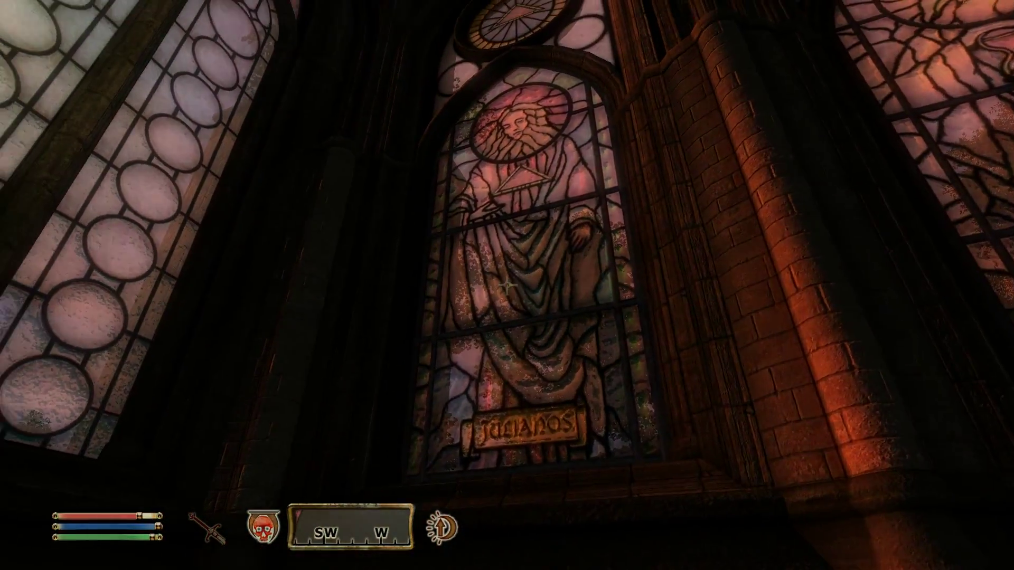